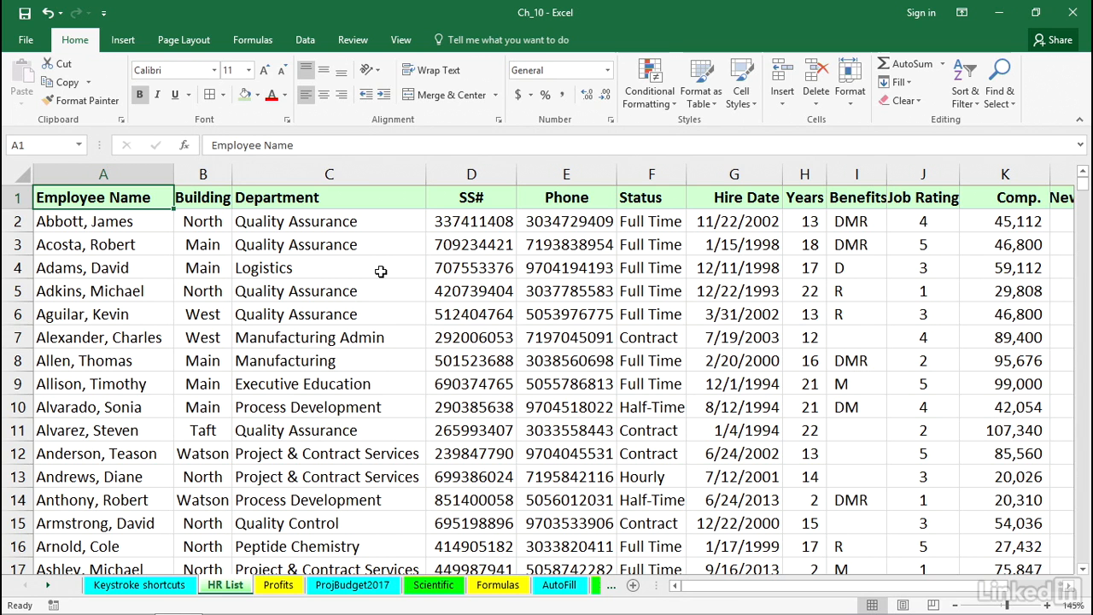
click(343, 267)
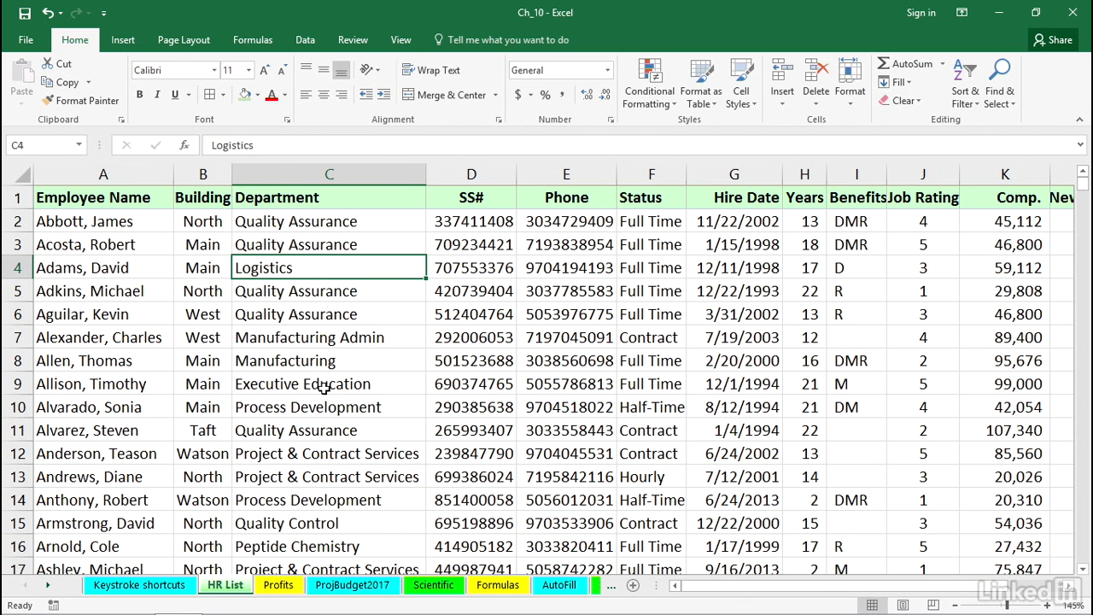
click(353, 365)
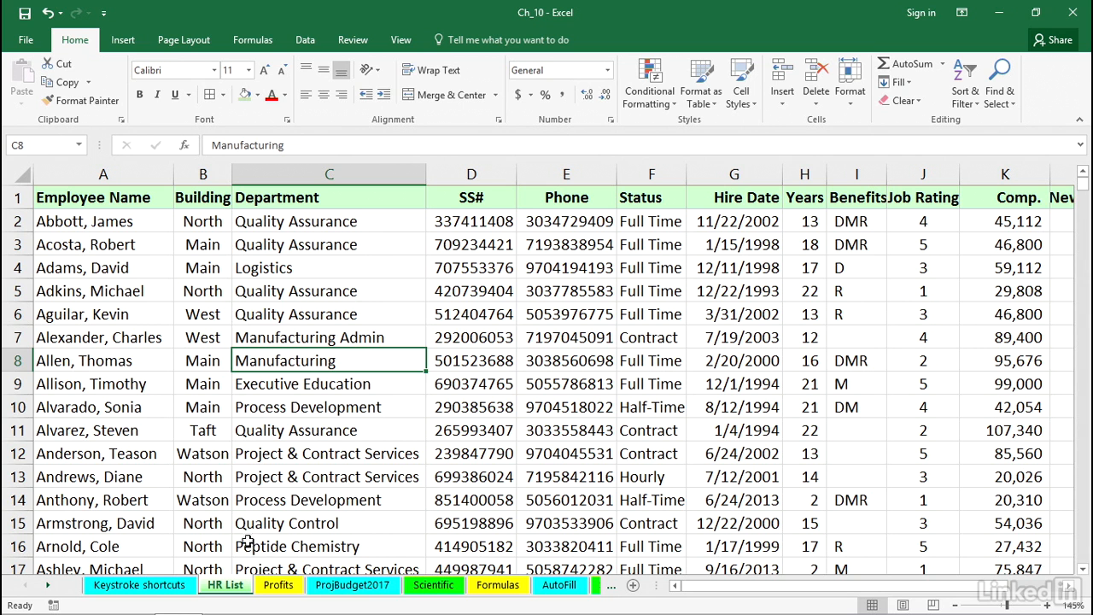
click(424, 586)
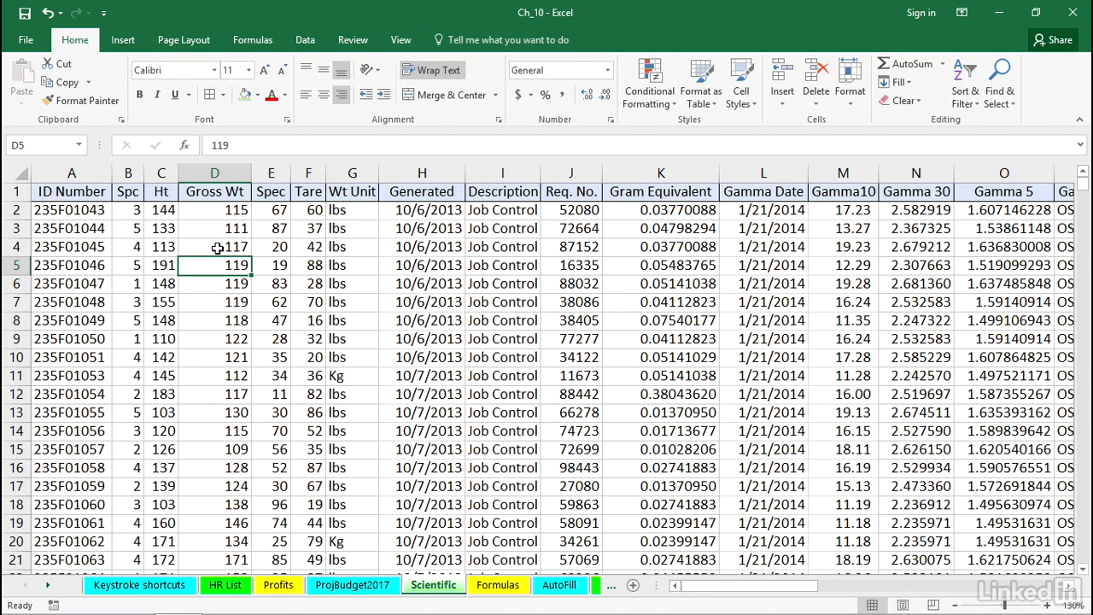
click(226, 585)
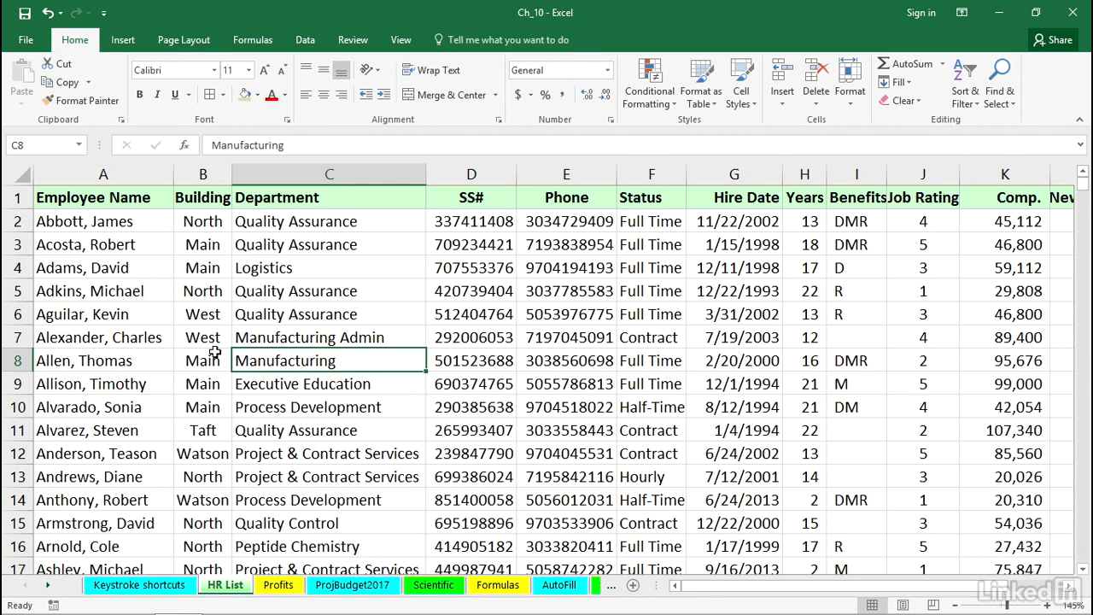
- Start a formula-based conditional formatting rule for the entire HR List sheet with the formula =mod(row(),5)=0
click(22, 175)
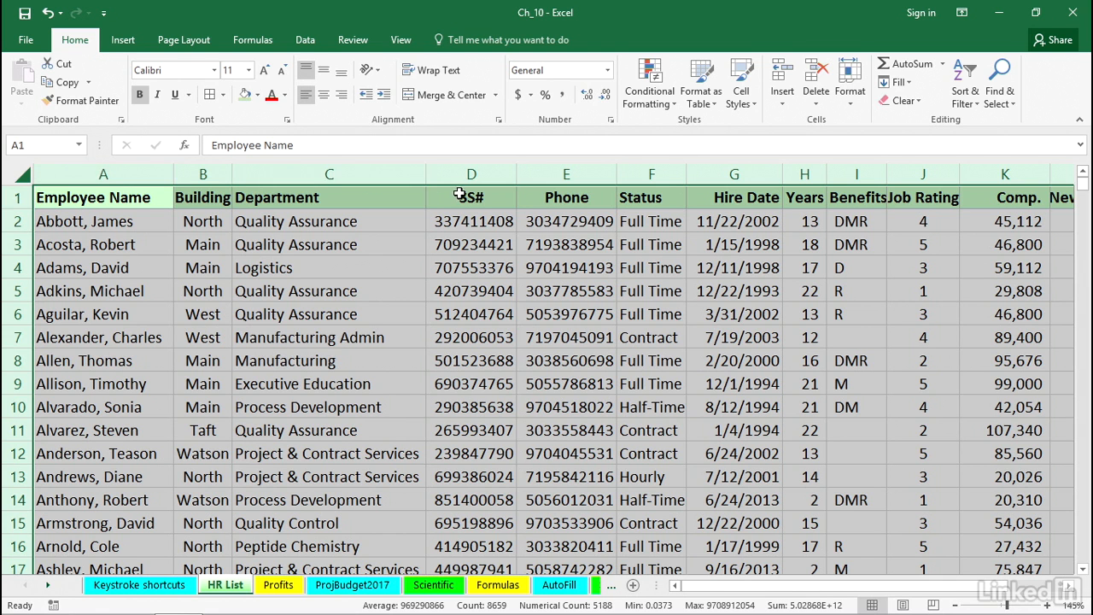
click(648, 78)
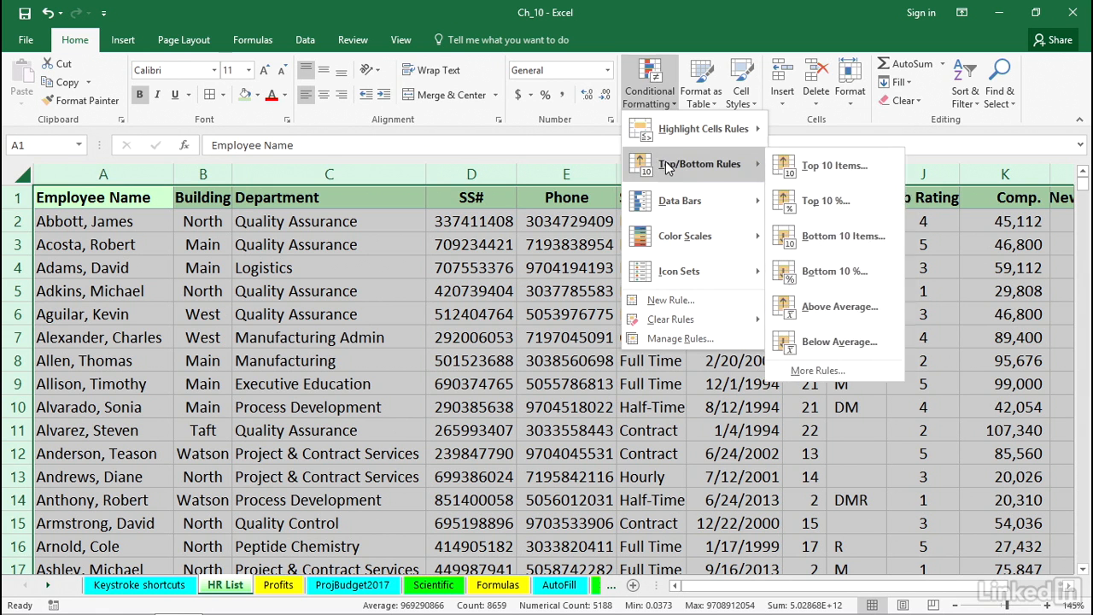
mouse_move(676, 255)
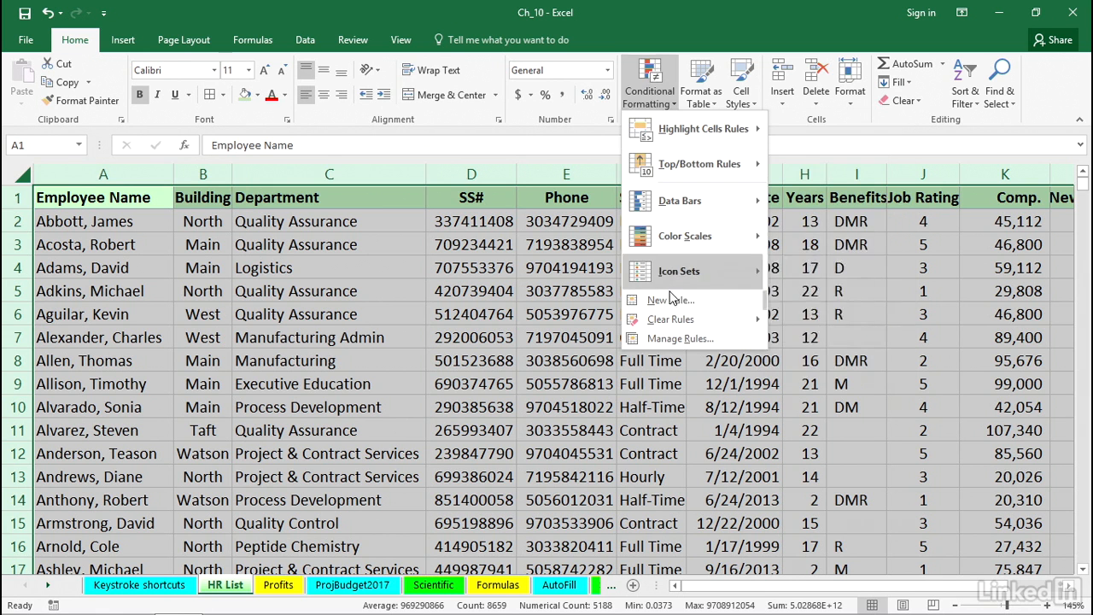
click(667, 298)
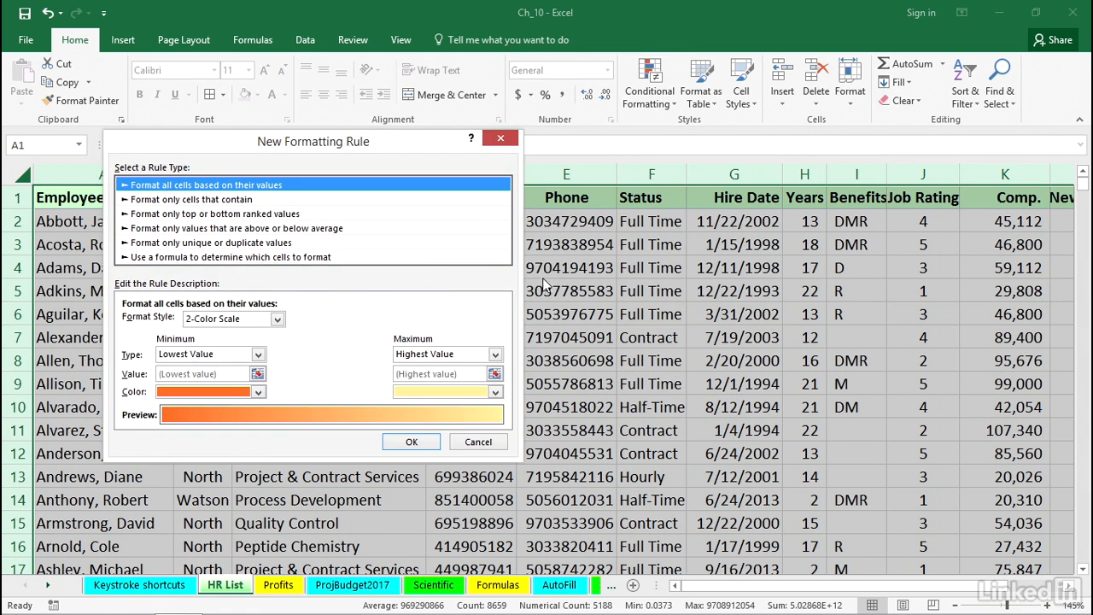
click(293, 259)
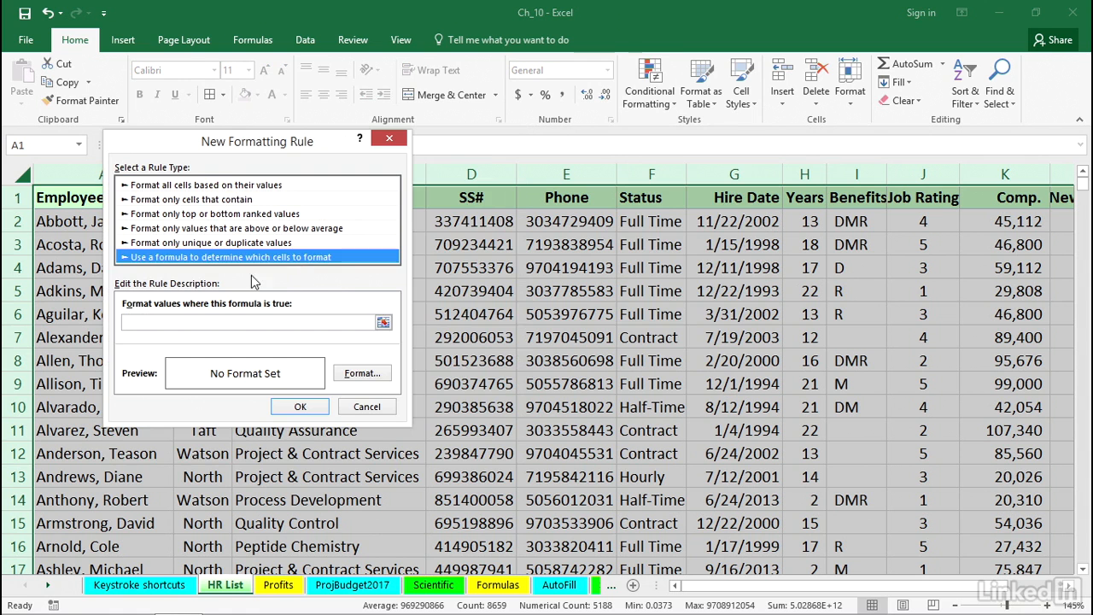
drag(192, 143, 333, 226)
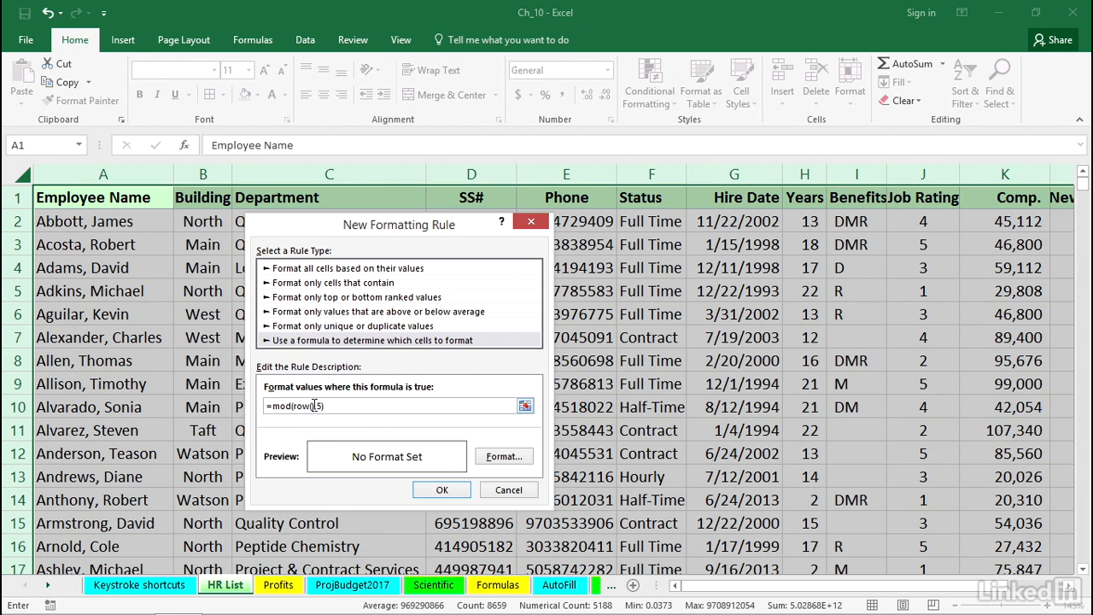
text(5))
- Give the new rule a bright yellow fill, apply it to the sheet and check the shaded rows
click(495, 458)
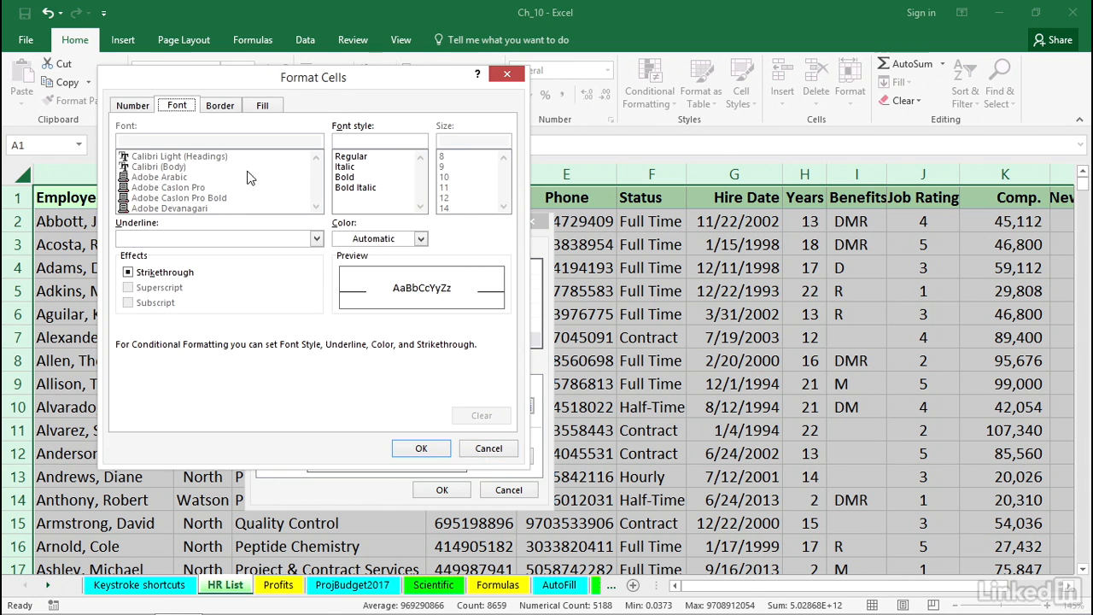
click(262, 105)
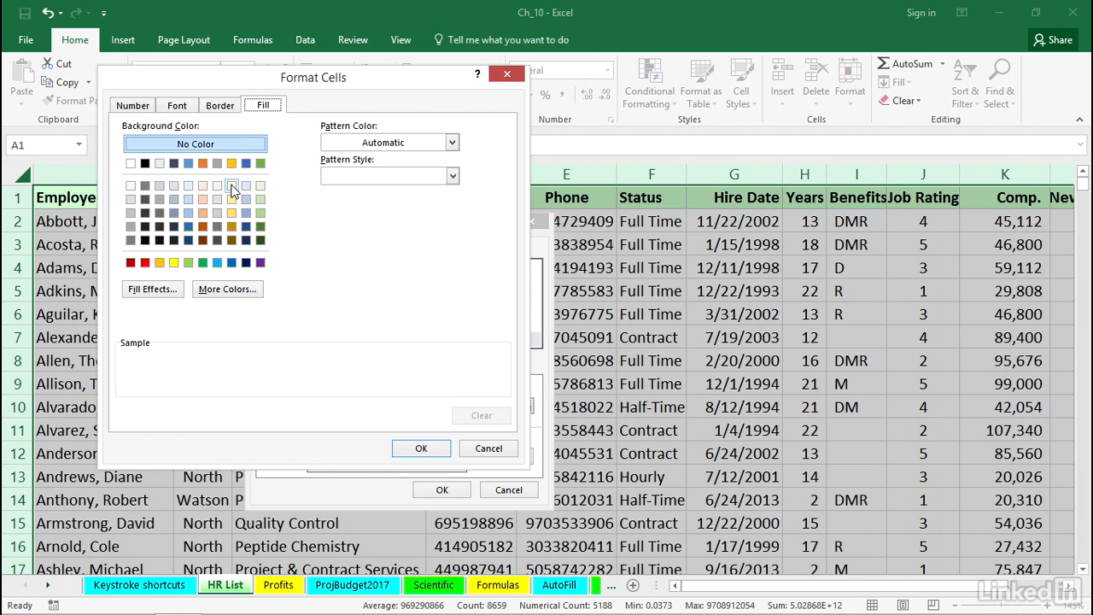
click(174, 262)
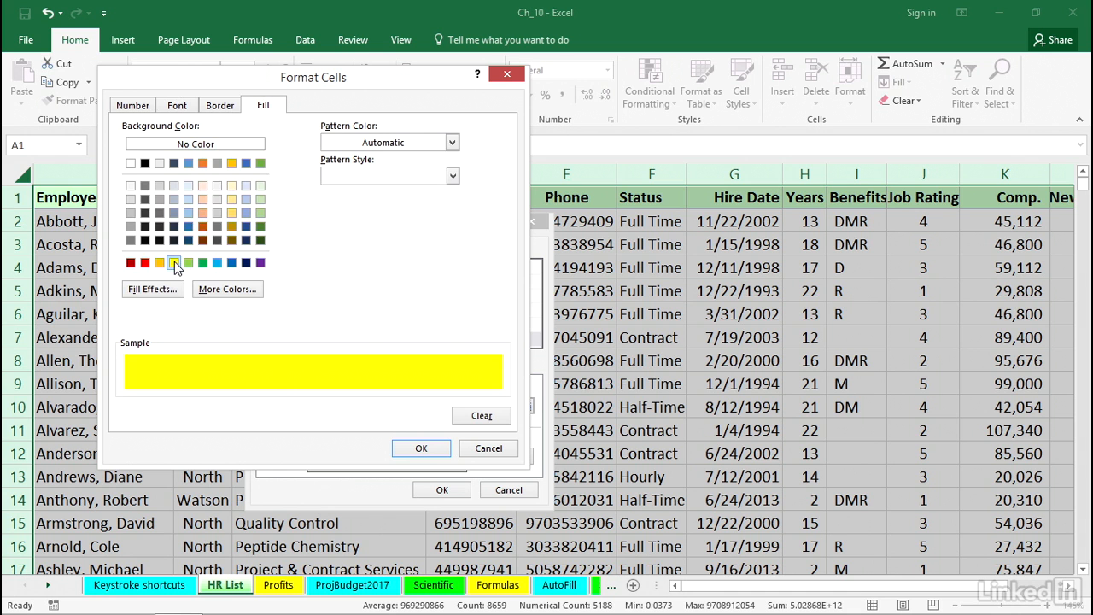
click(435, 448)
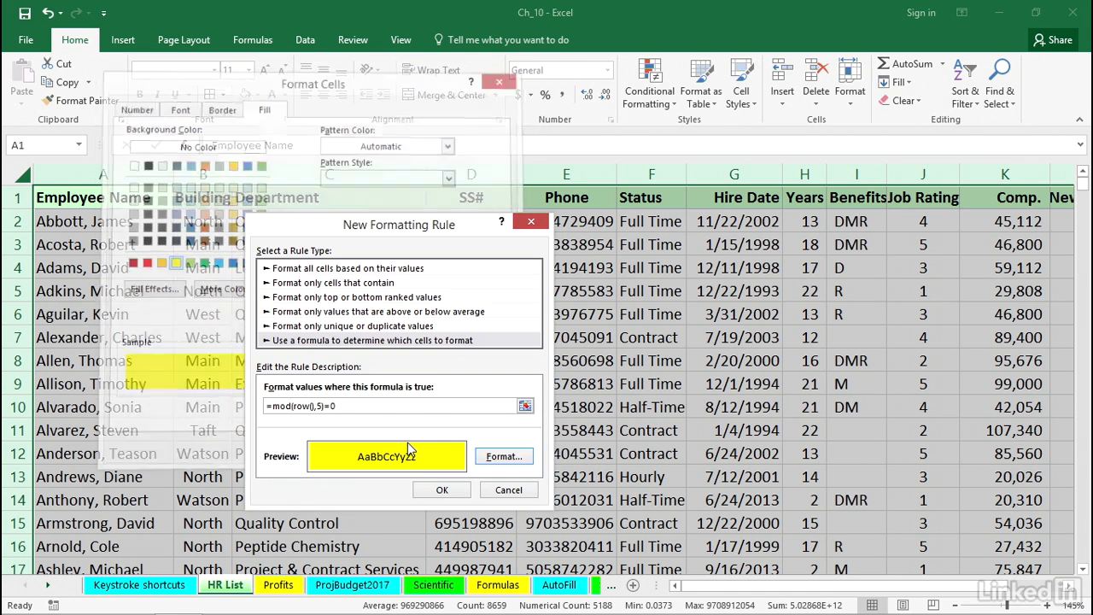
click(439, 491)
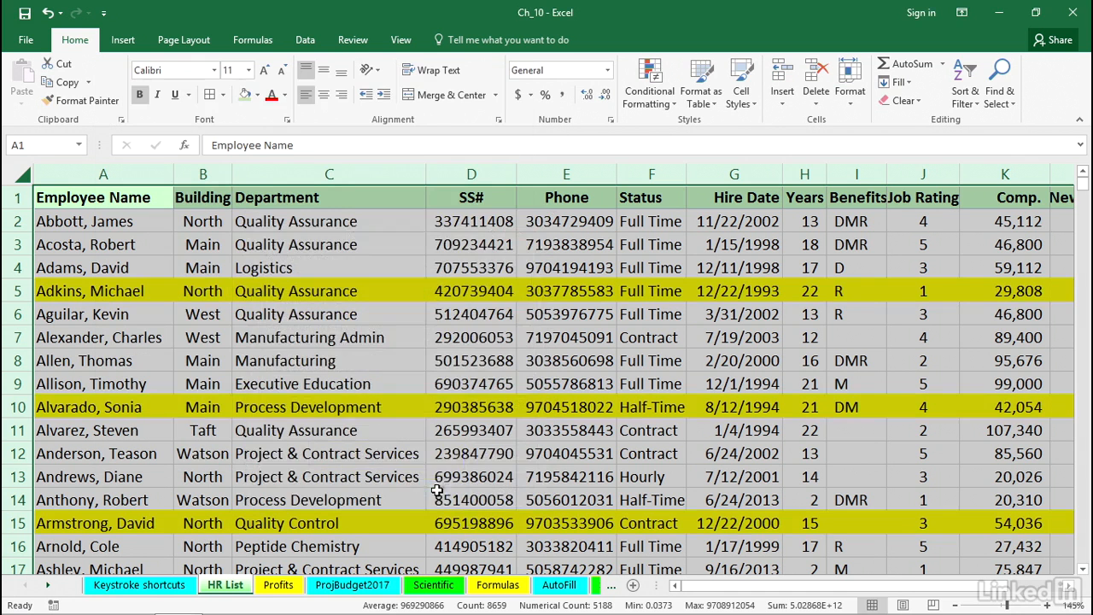
click(432, 358)
scroll(535, 437, down, 8)
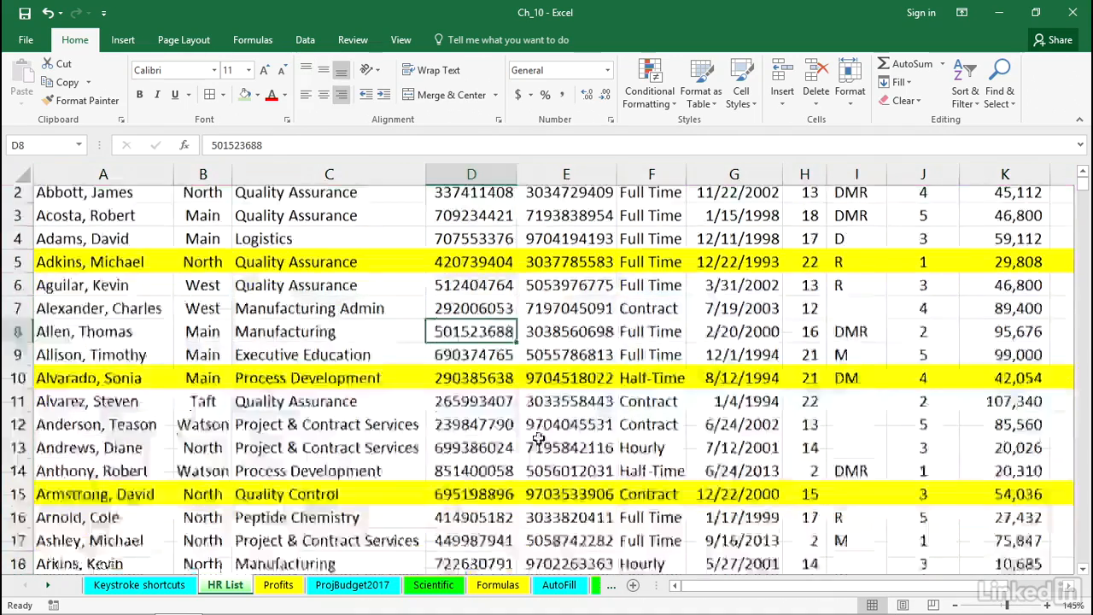
scroll(535, 438, up, 8)
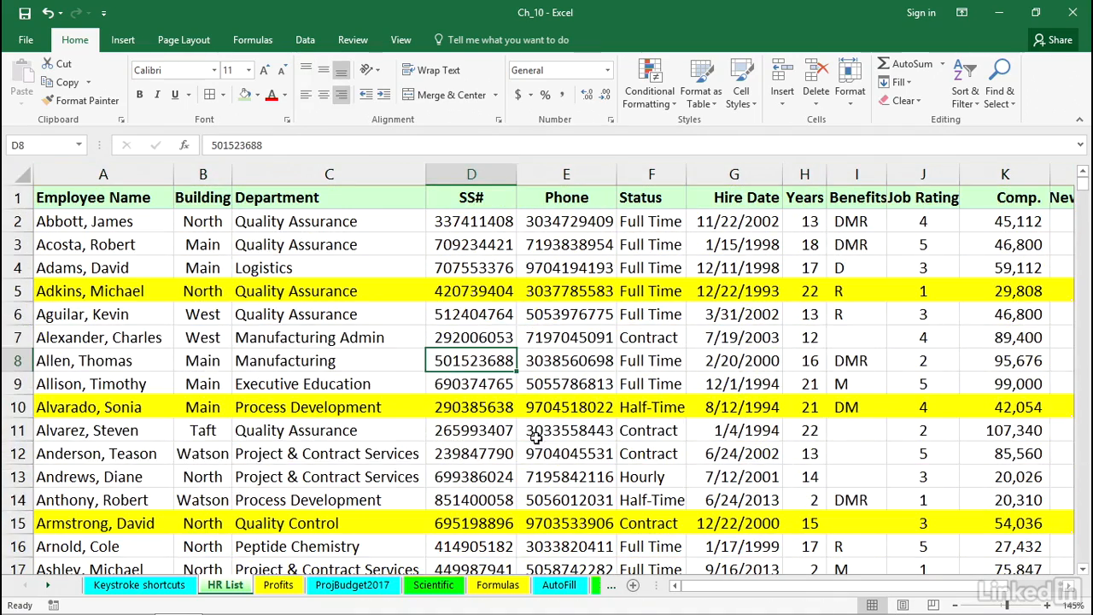
- Delete row 3 of the HR List sheet to test the row shading, and undo the deletion
click(13, 244)
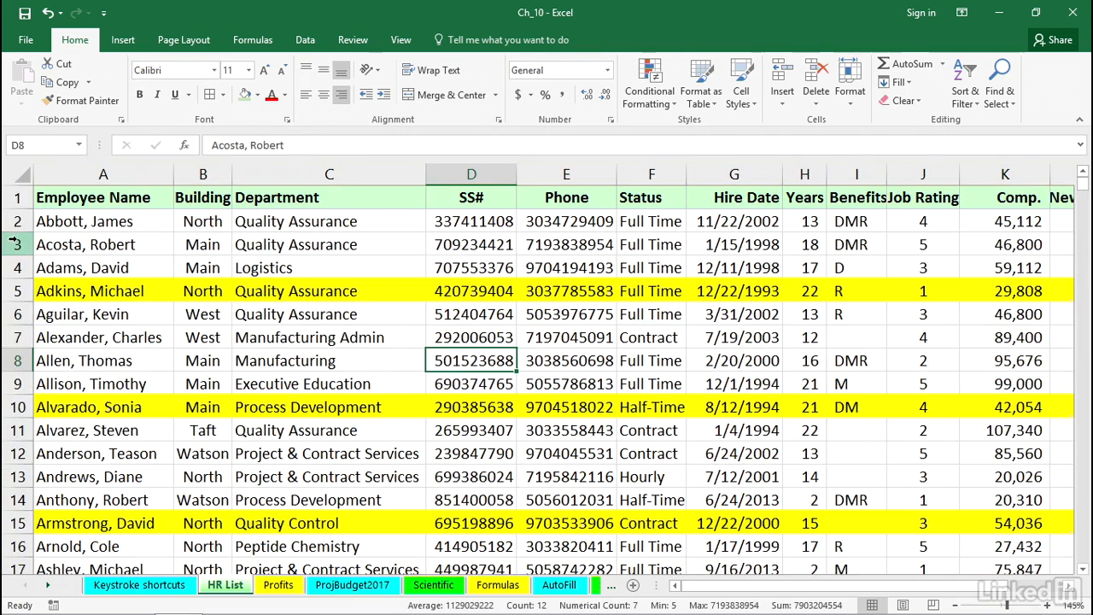
right_click(14, 244)
click(69, 369)
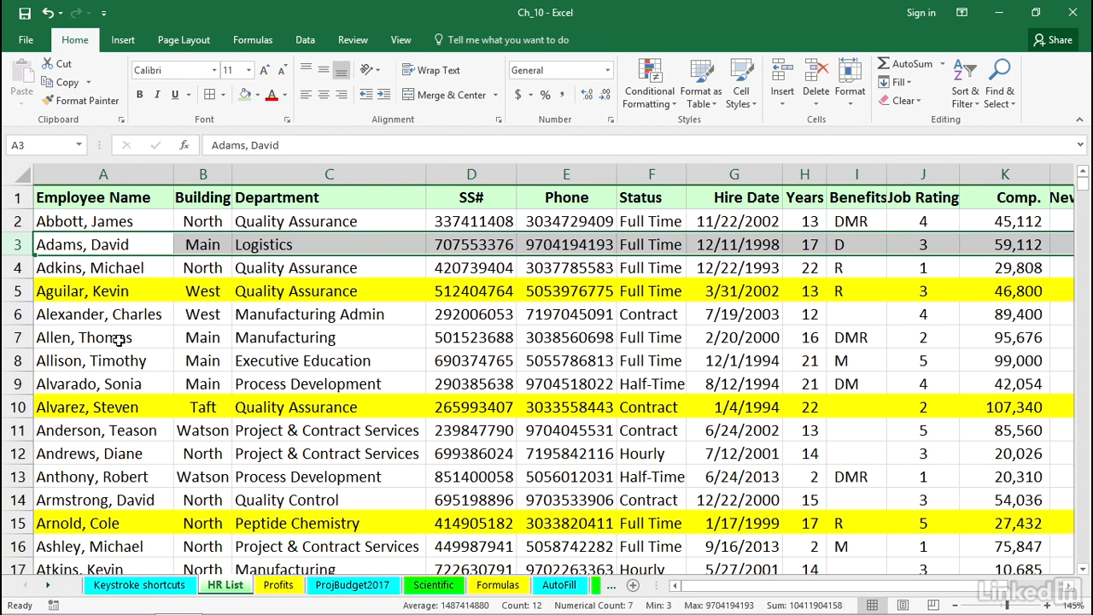
key(ctrl+z)
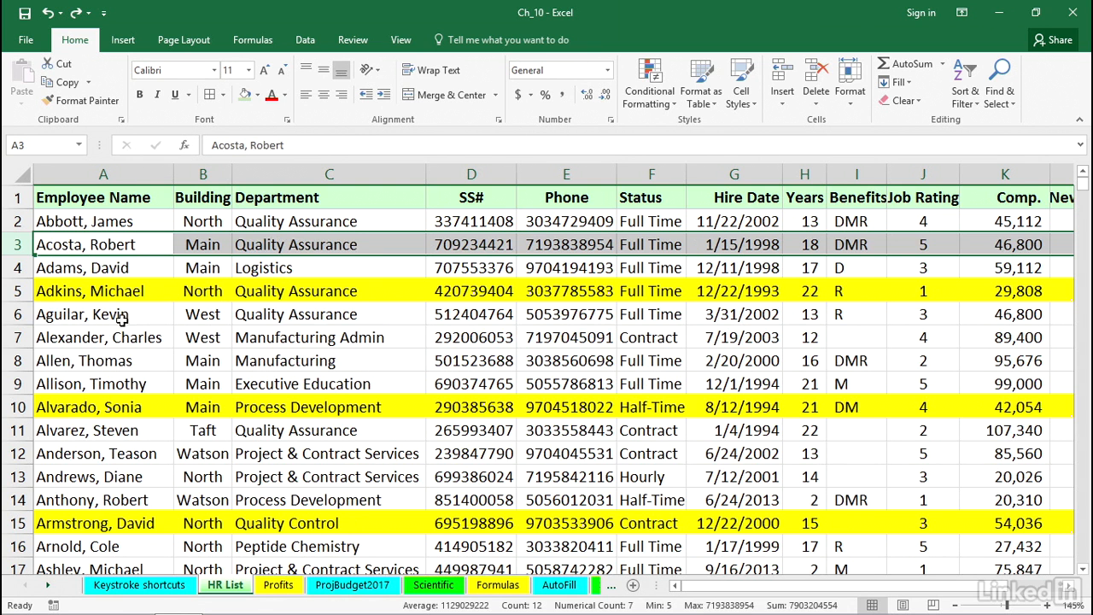
click(128, 291)
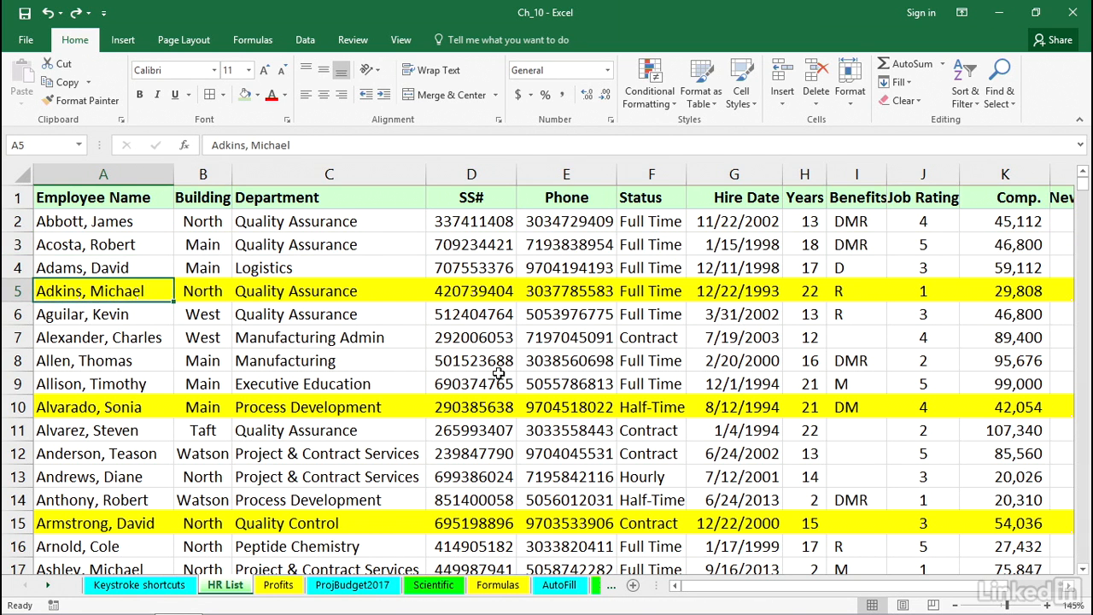
- Edit the whole sheet's conditional formatting rule so its formula reads =MOD(ROW(),4)=0, and apply it
click(18, 175)
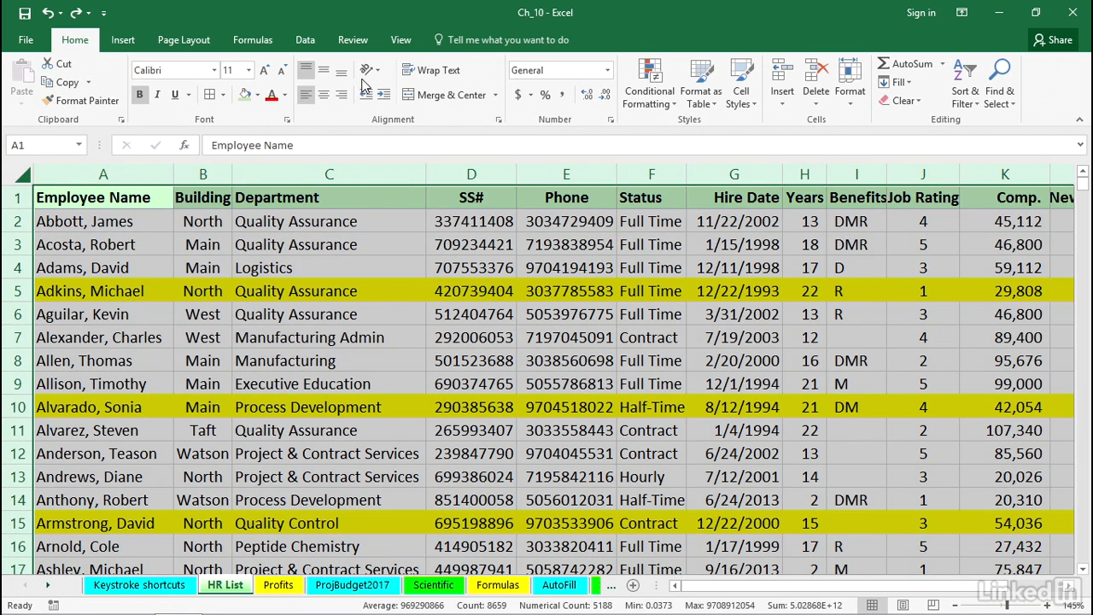
click(642, 89)
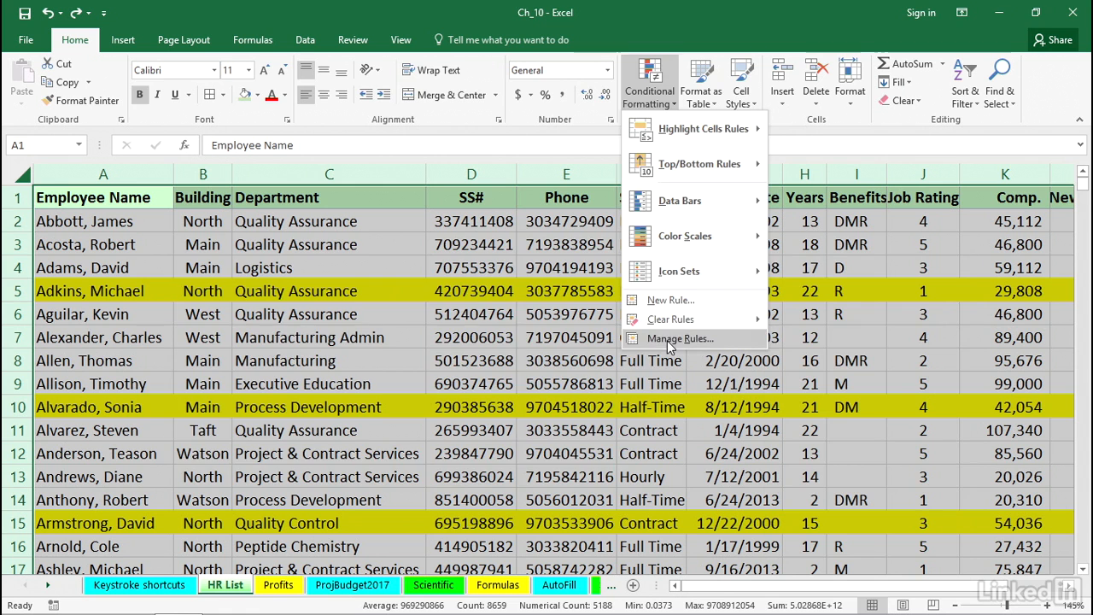
click(667, 339)
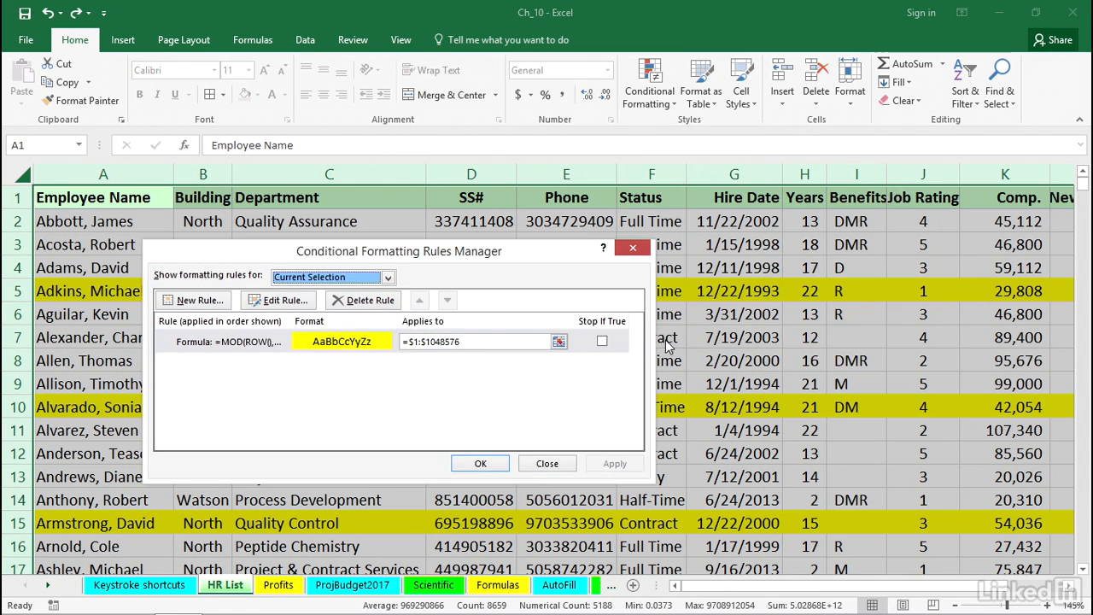
click(265, 343)
click(287, 302)
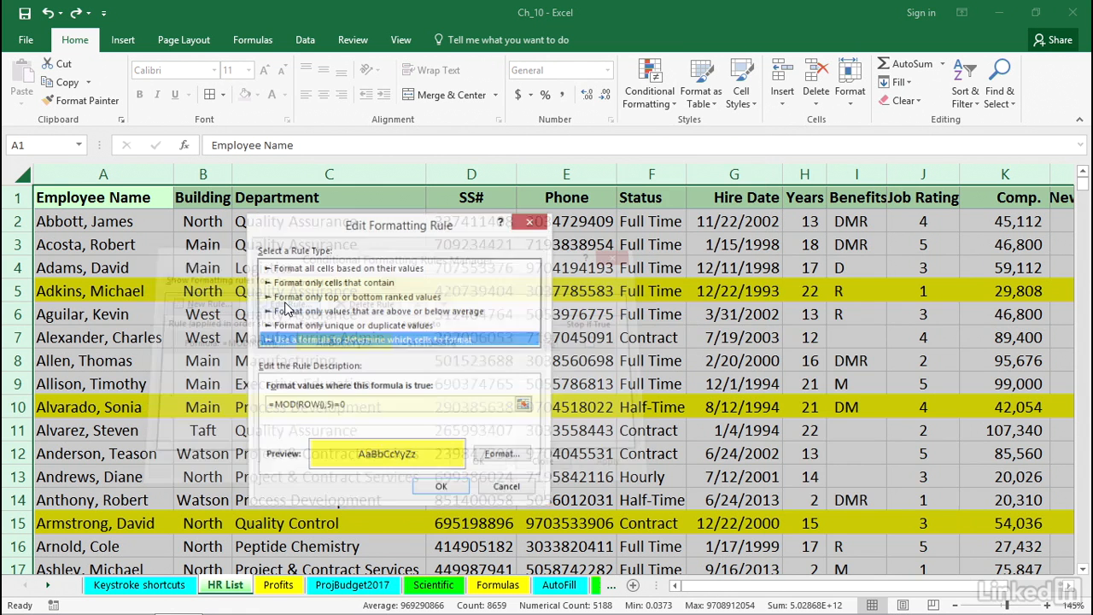
click(329, 407)
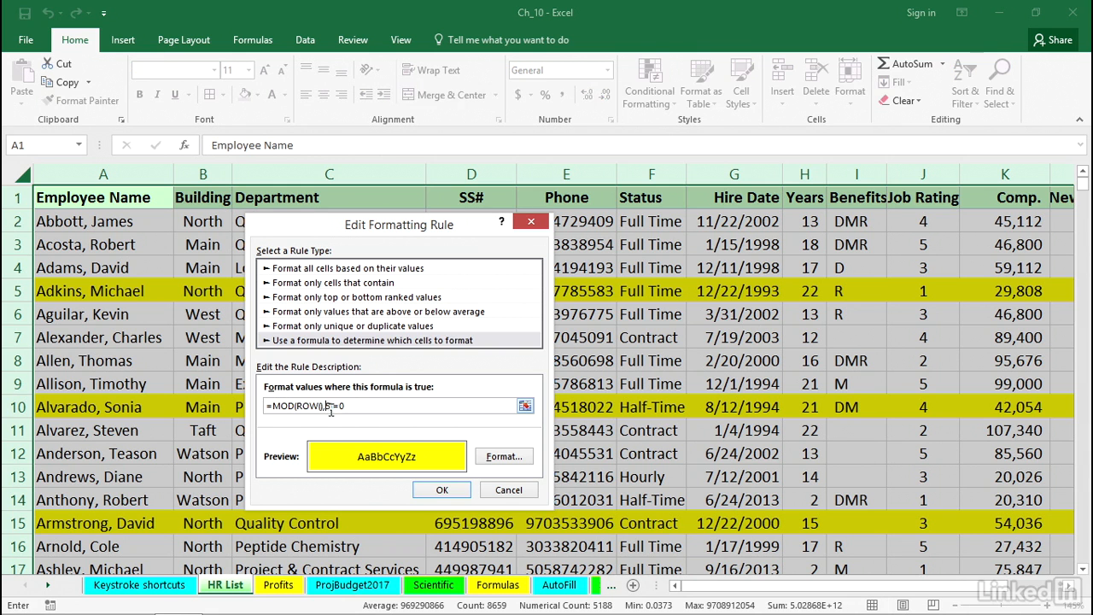
text(4)
key(Delete)
key(Return)
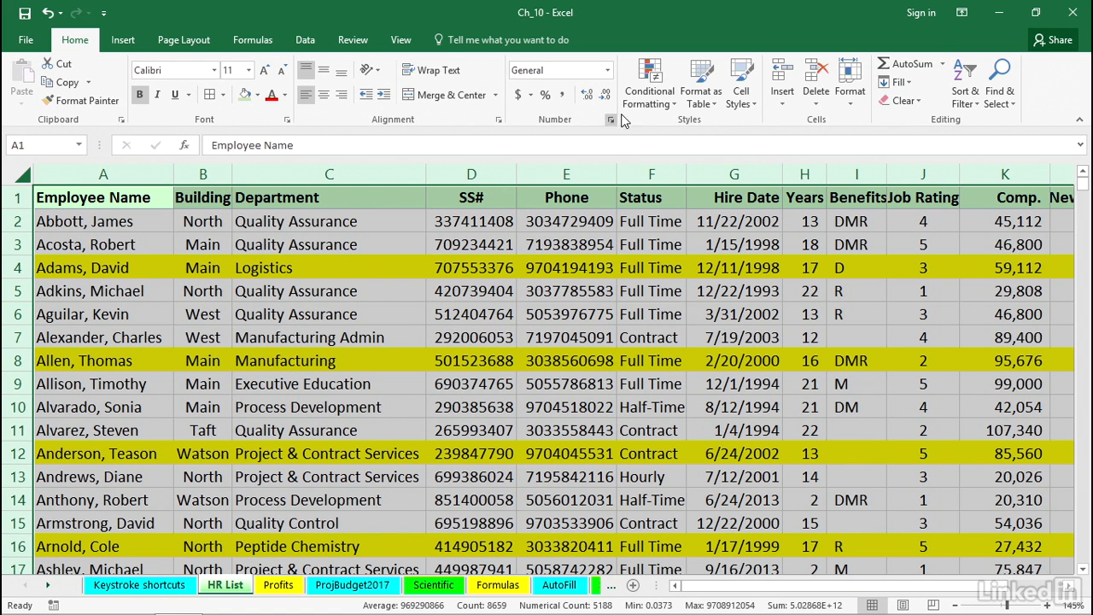
- Edit the conditional formatting rule to shade every second column with the formula =MOD(column(),2)=0, and apply it
click(649, 85)
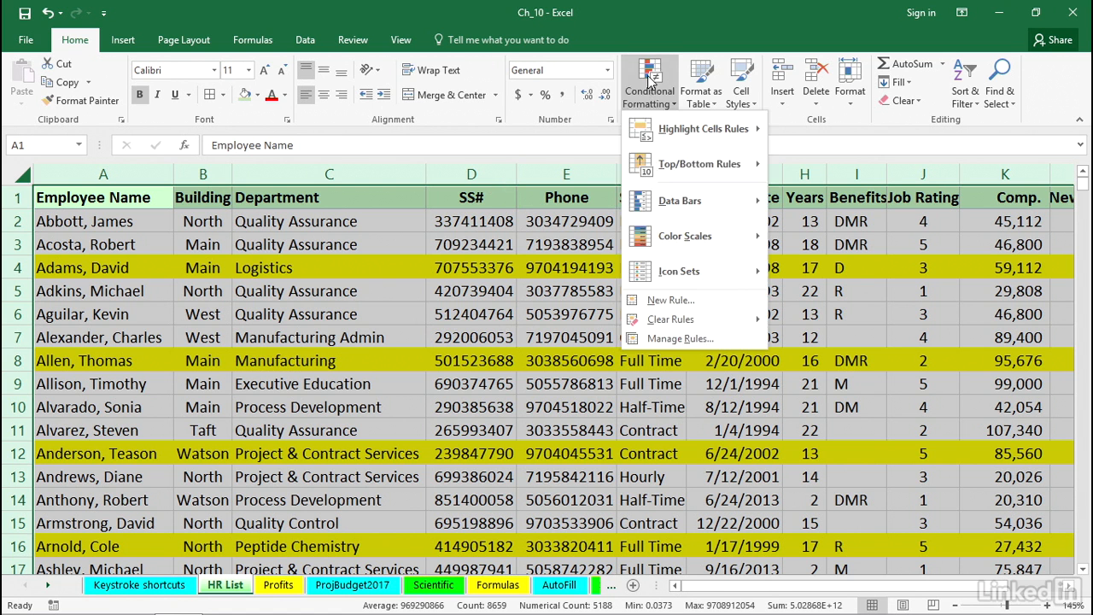
click(681, 338)
click(279, 302)
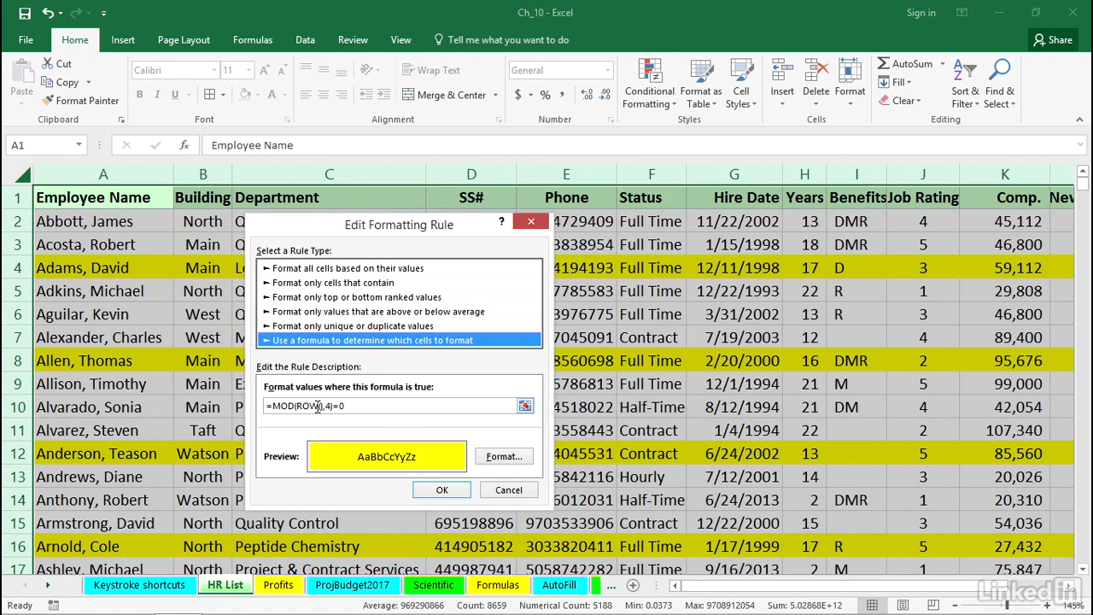
drag(319, 406, 298, 406)
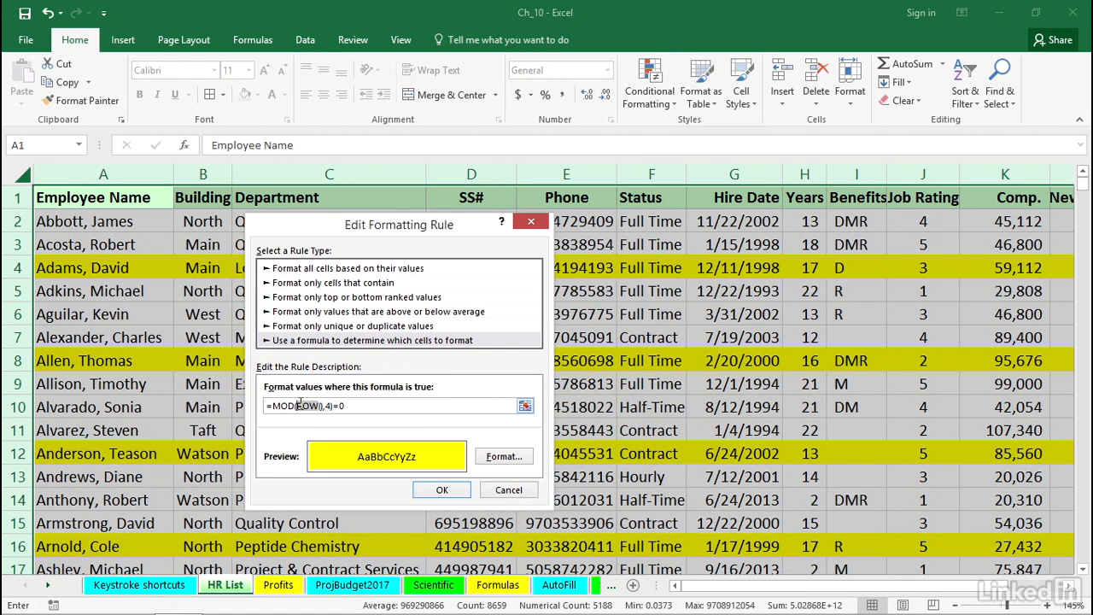
text(colu)
text(mn)
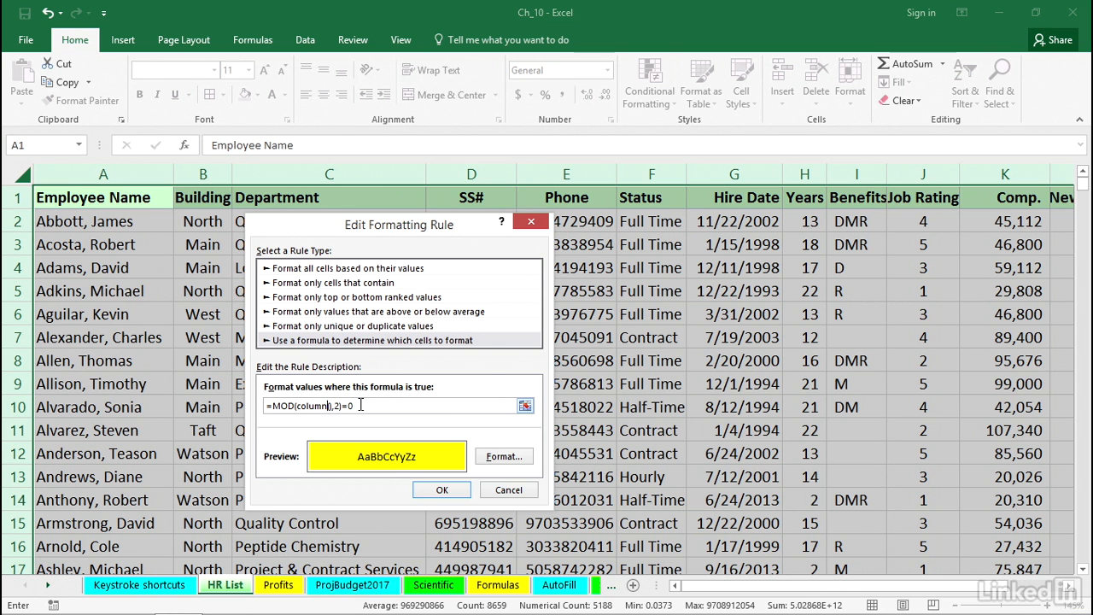
click(441, 489)
click(490, 470)
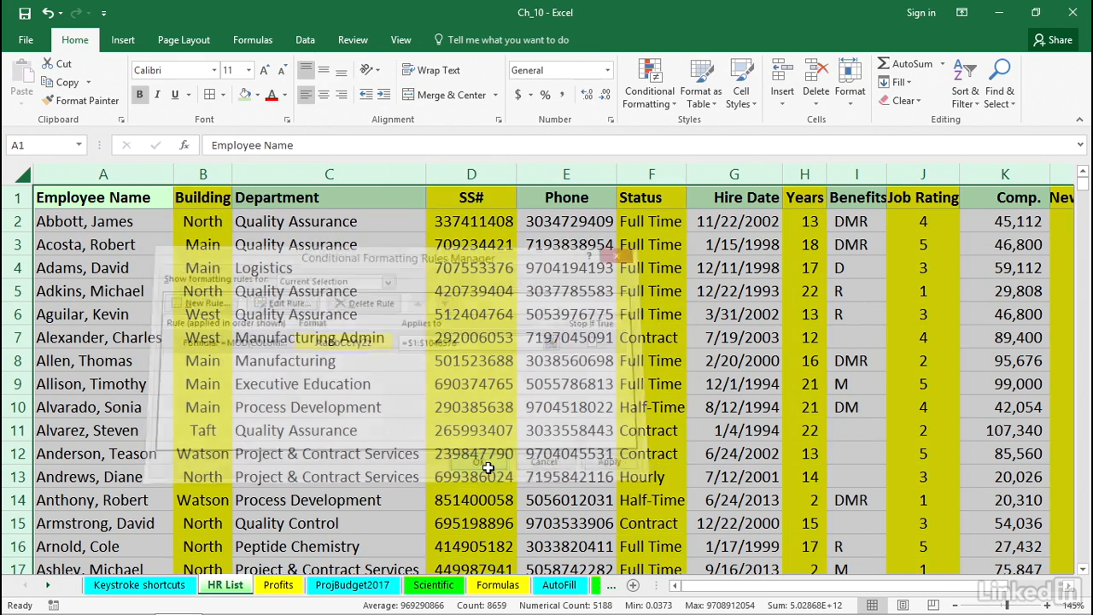
- Undo the conditional formatting changes on the entire HR List sheet
click(333, 398)
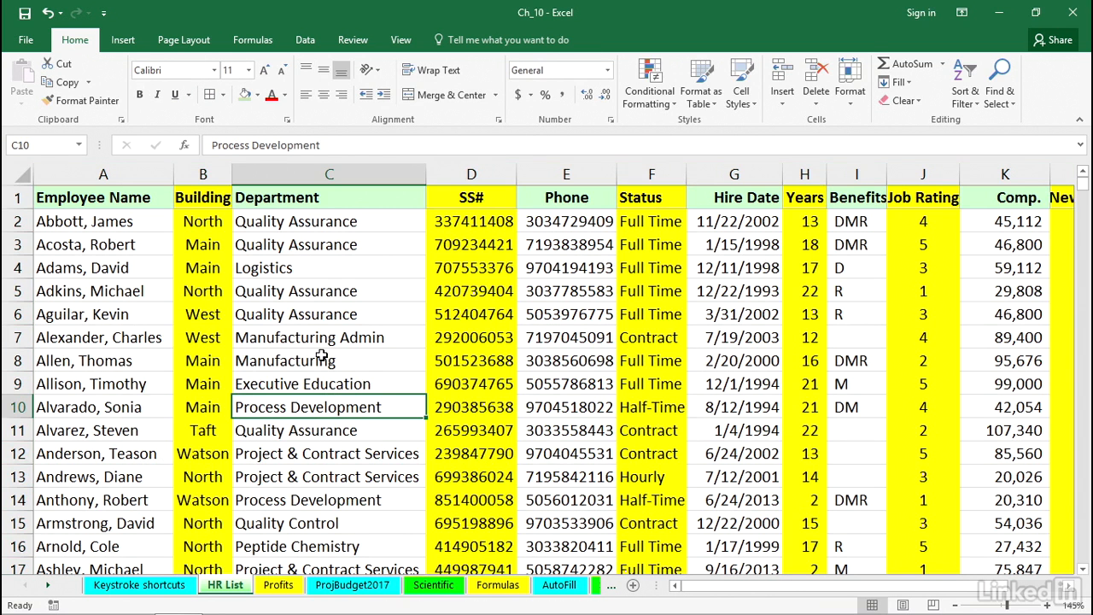
click(305, 291)
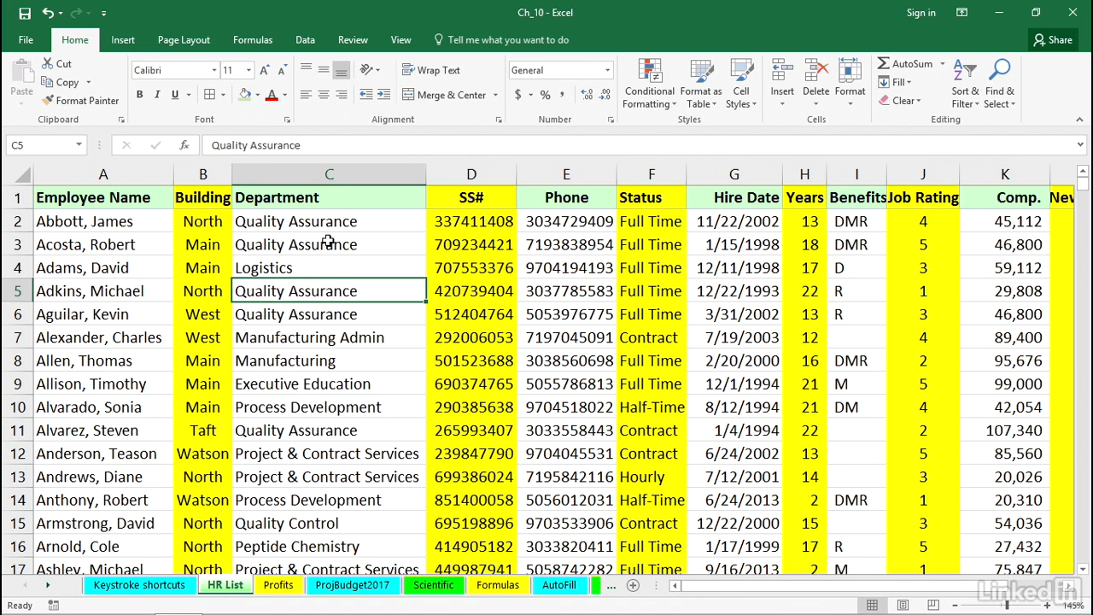
key(ctrl+a)
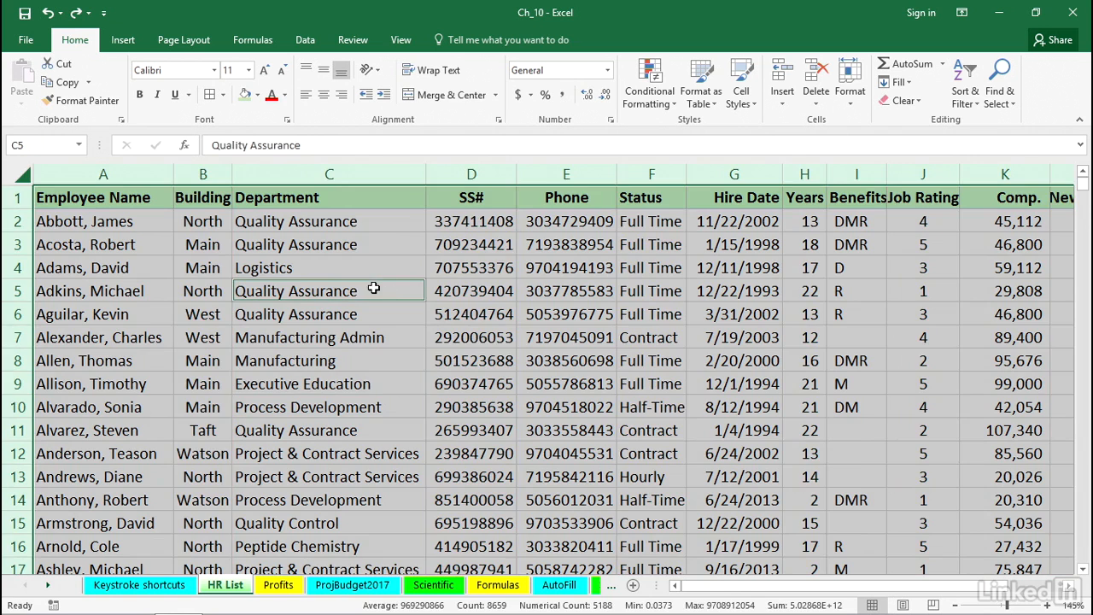
- Convert the HR List data range A1:N742 into a table with headers
click(447, 359)
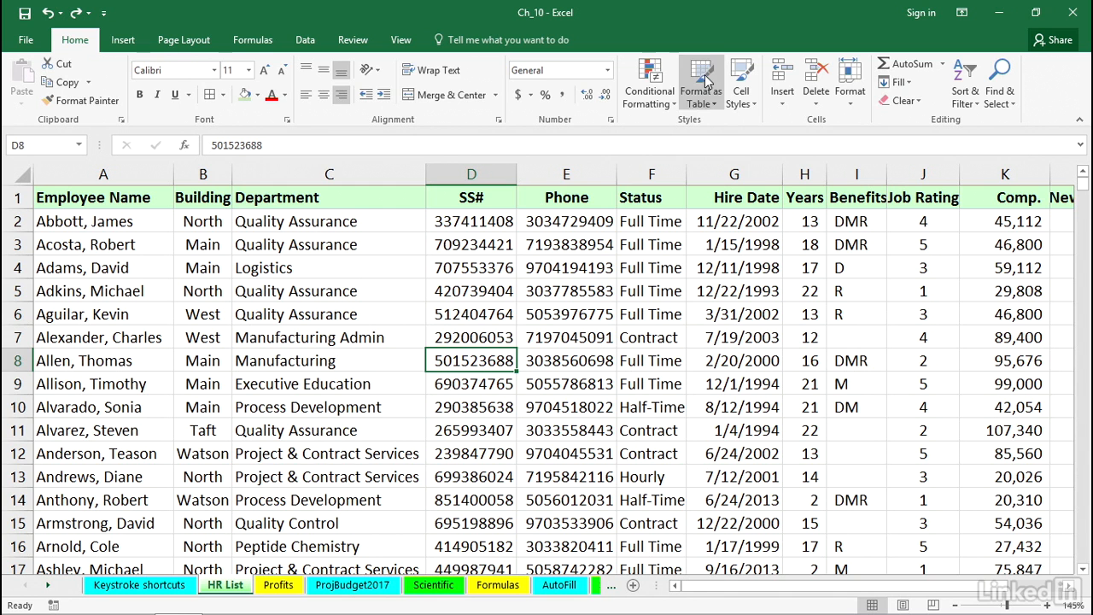
click(133, 43)
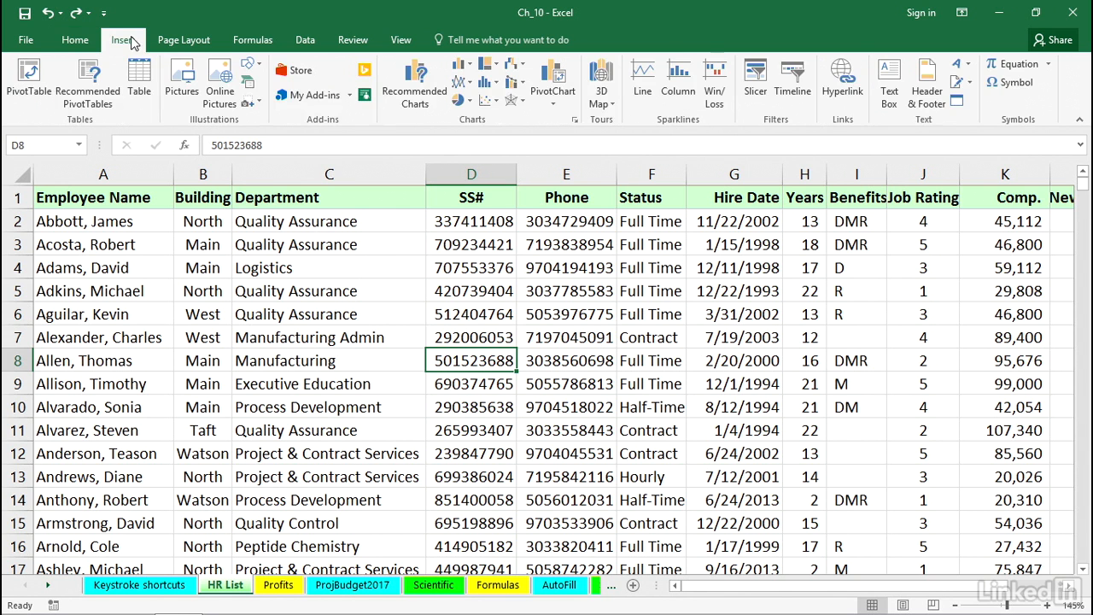
click(139, 81)
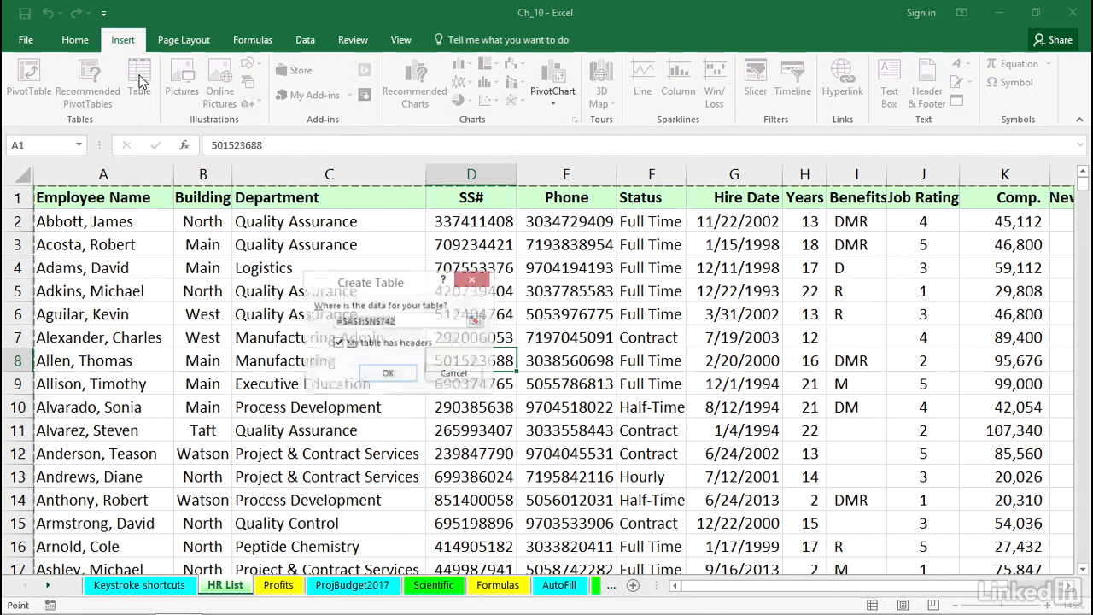
click(384, 372)
click(399, 339)
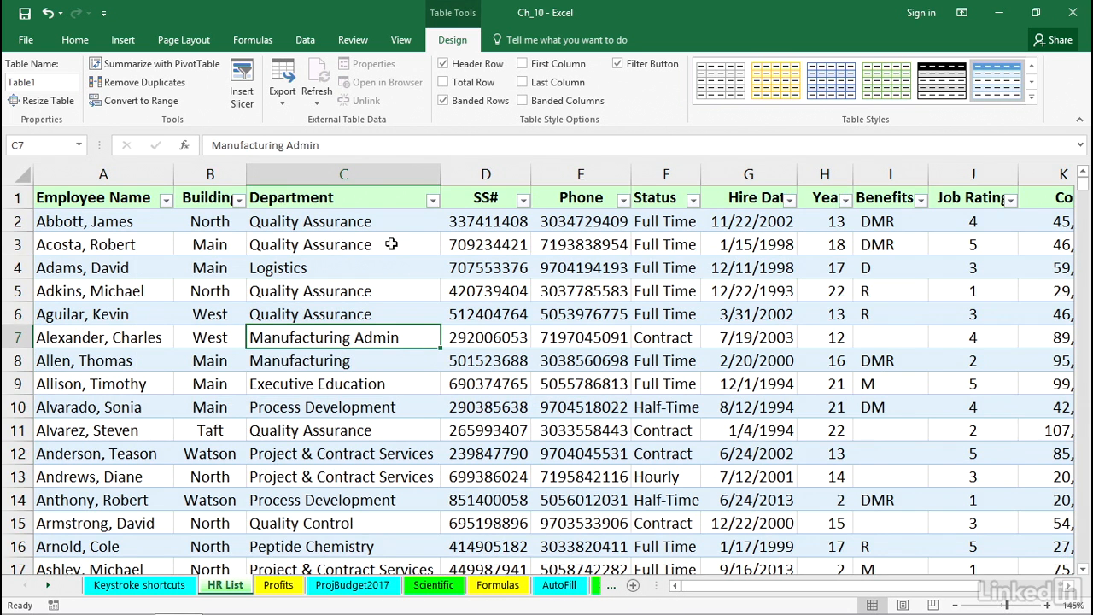
- Apply the orange banded-row style from the first row of the Medium styles to the HR List table
click(1032, 97)
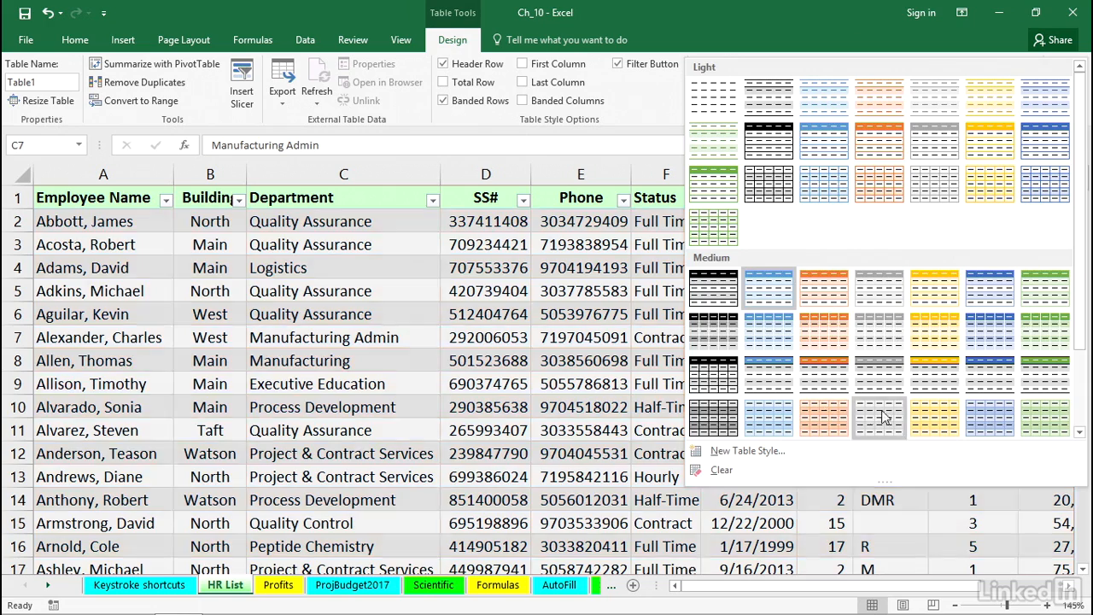
scroll(873, 417, down, 2)
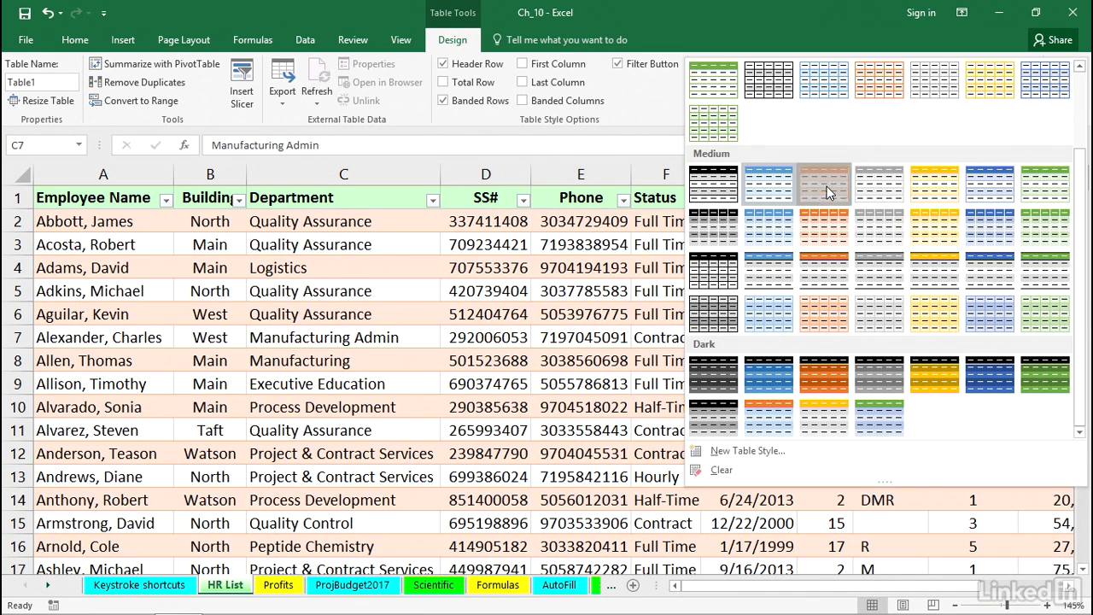
click(826, 191)
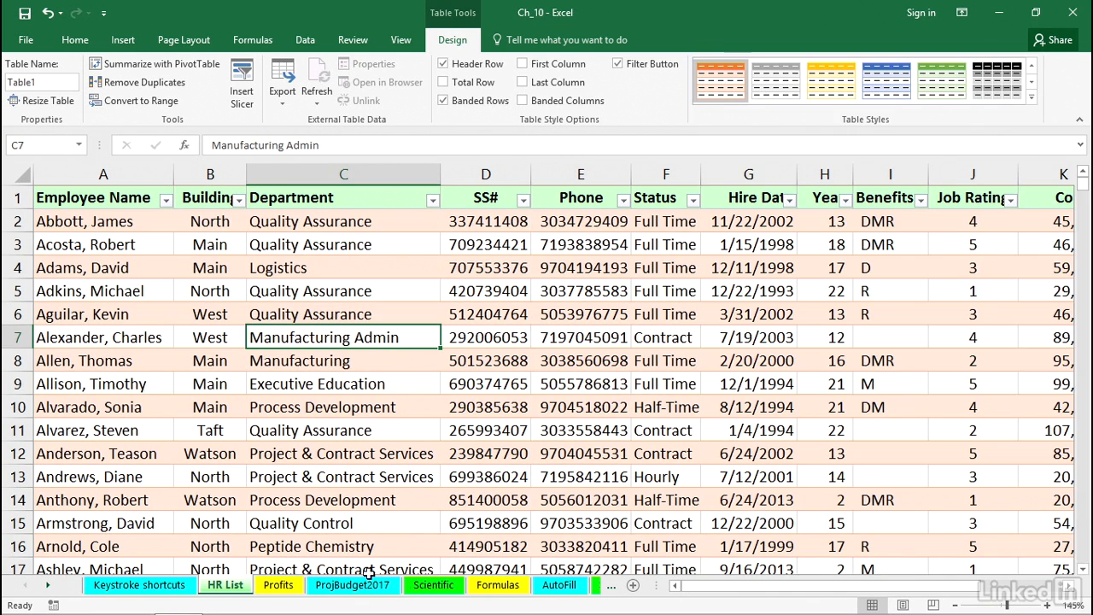
- Convert the Scientific sheet's data range A1:AF199 into a table with headers
click(424, 588)
click(625, 264)
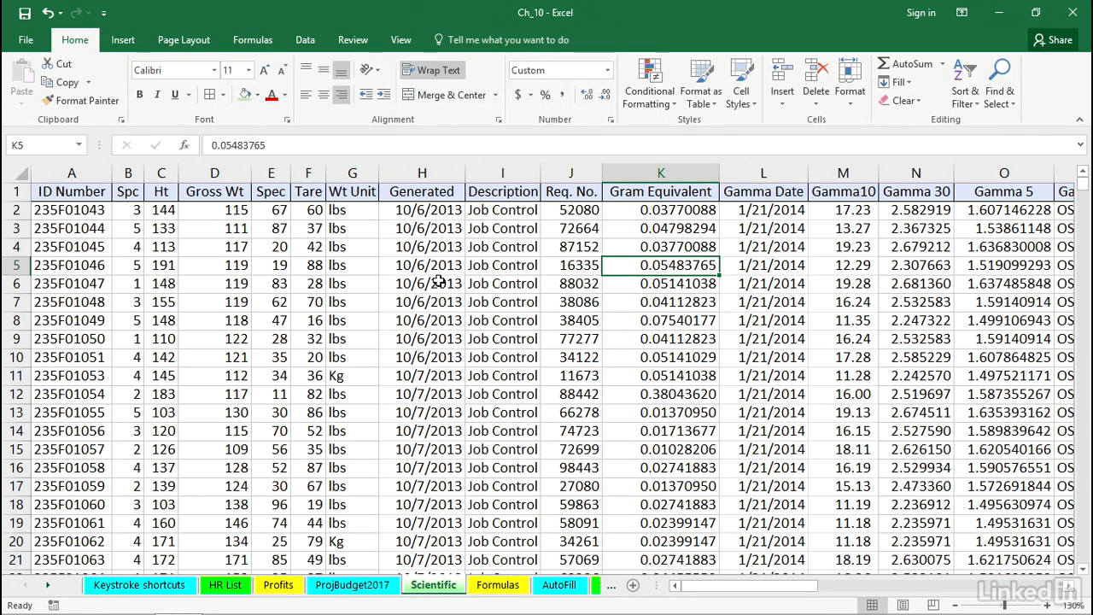
key(ctrl+t)
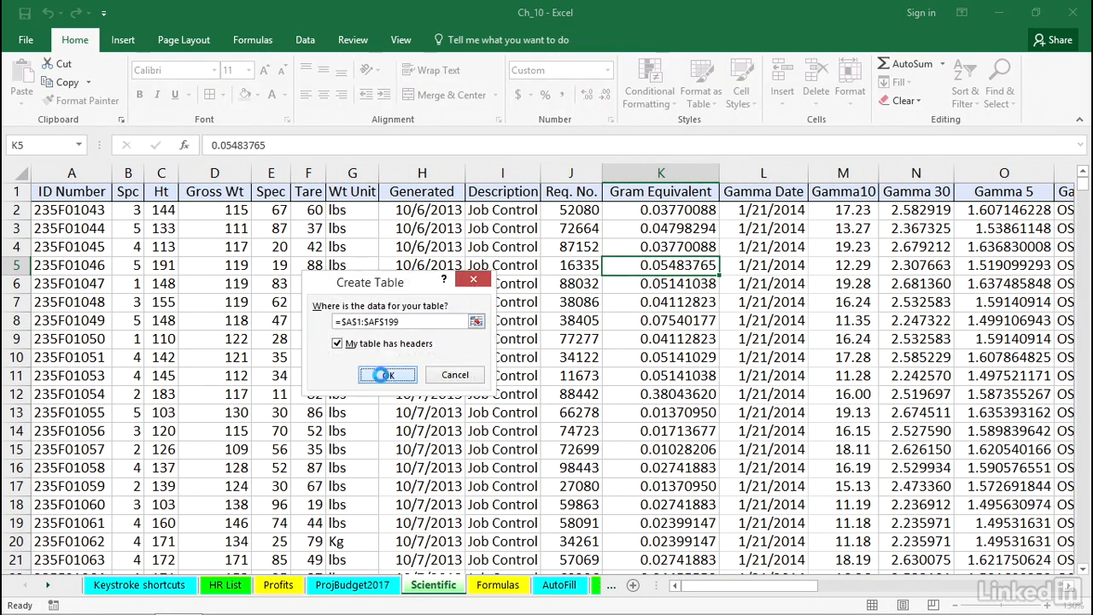
key(Return)
click(510, 390)
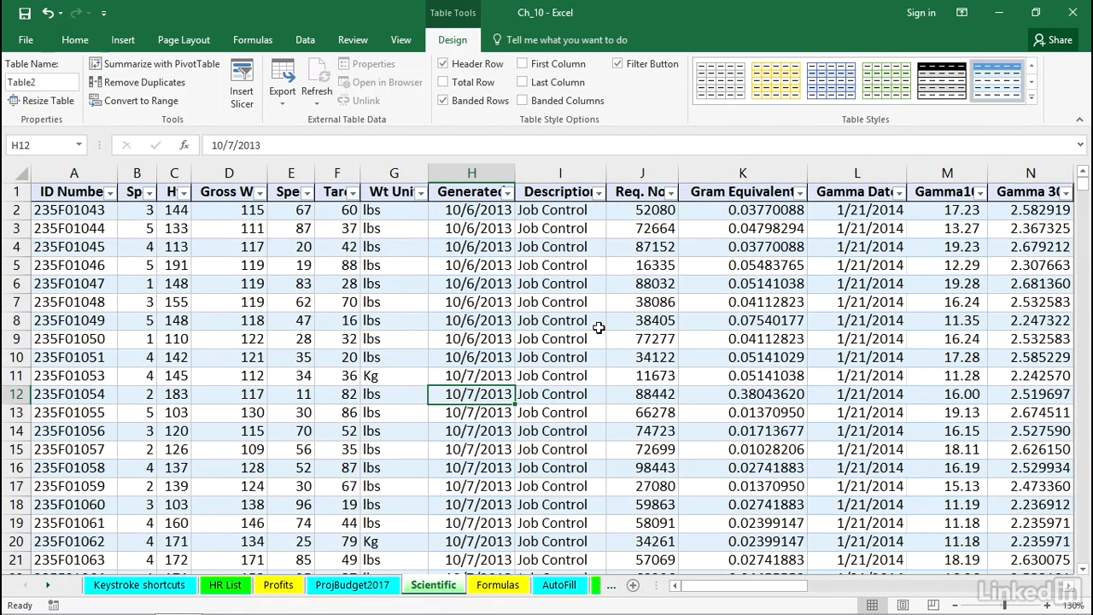
- Replace the banded rows of the Scientific sheet's table with banded columns
click(444, 102)
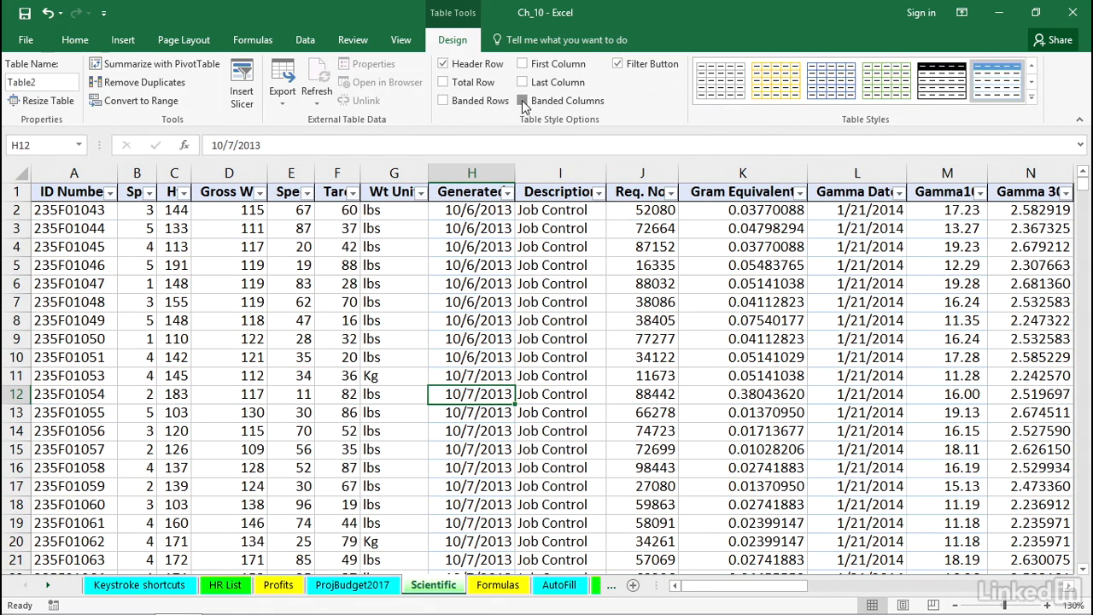
click(523, 101)
click(540, 357)
click(543, 263)
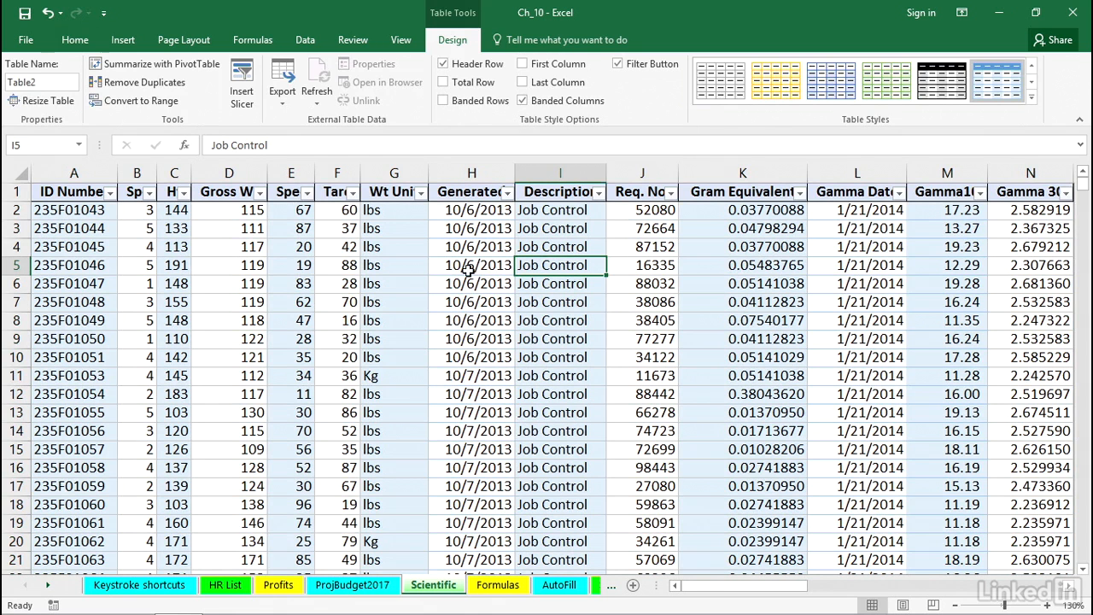
- Try banded rows combined with banded columns on the Scientific table, and switch the banded rows off again
click(444, 102)
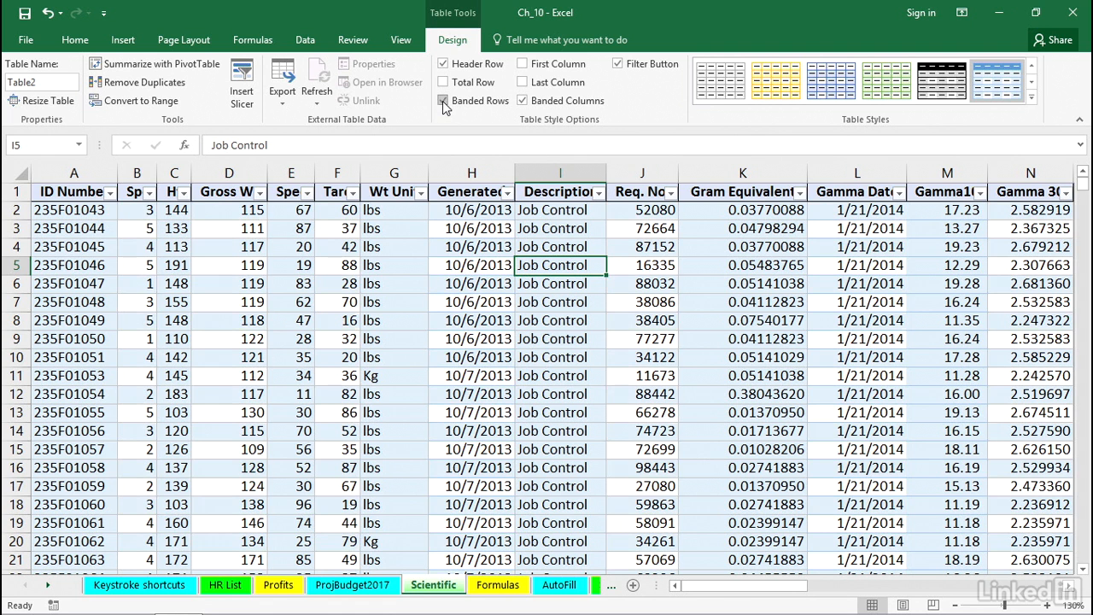
click(444, 102)
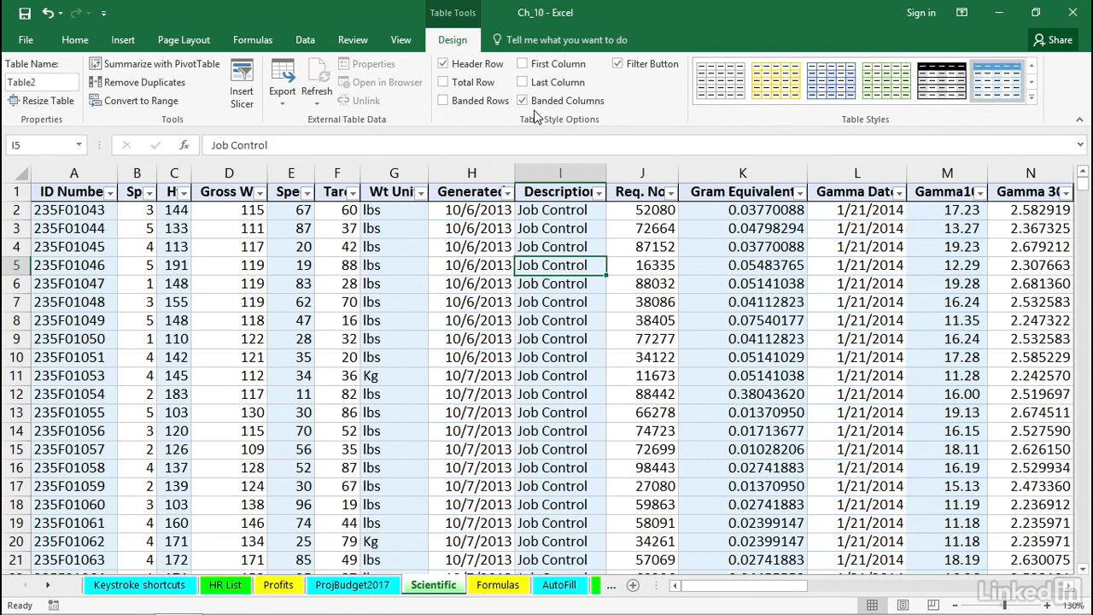
click(492, 228)
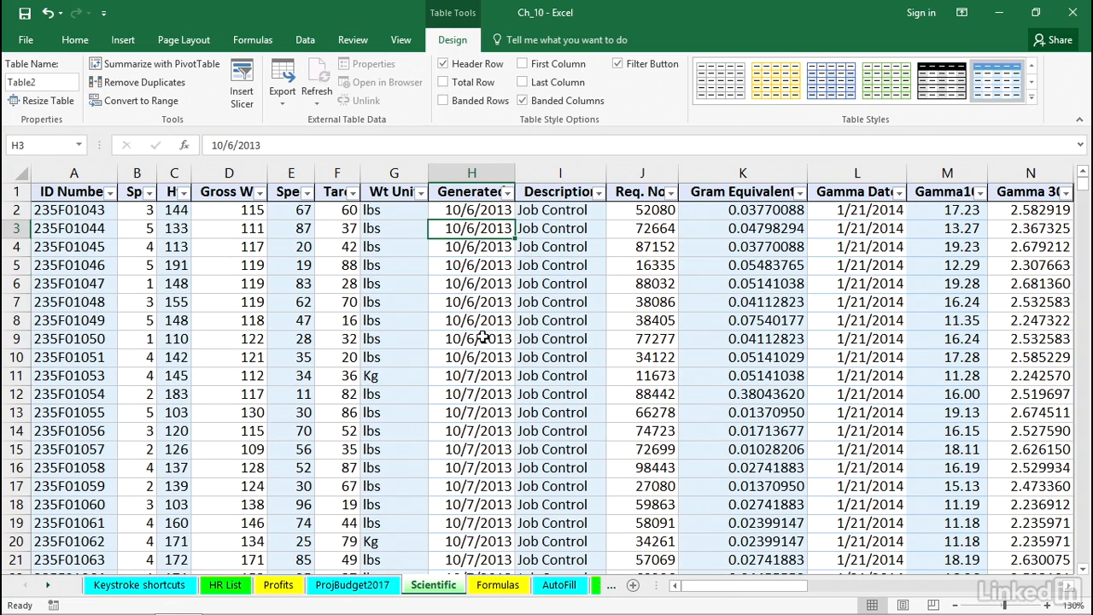
- Look through the column banding on the Scientific sheet, and return to the Department column of the HR List table
scroll(483, 337, down, 6)
scroll(482, 337, up, 6)
click(225, 585)
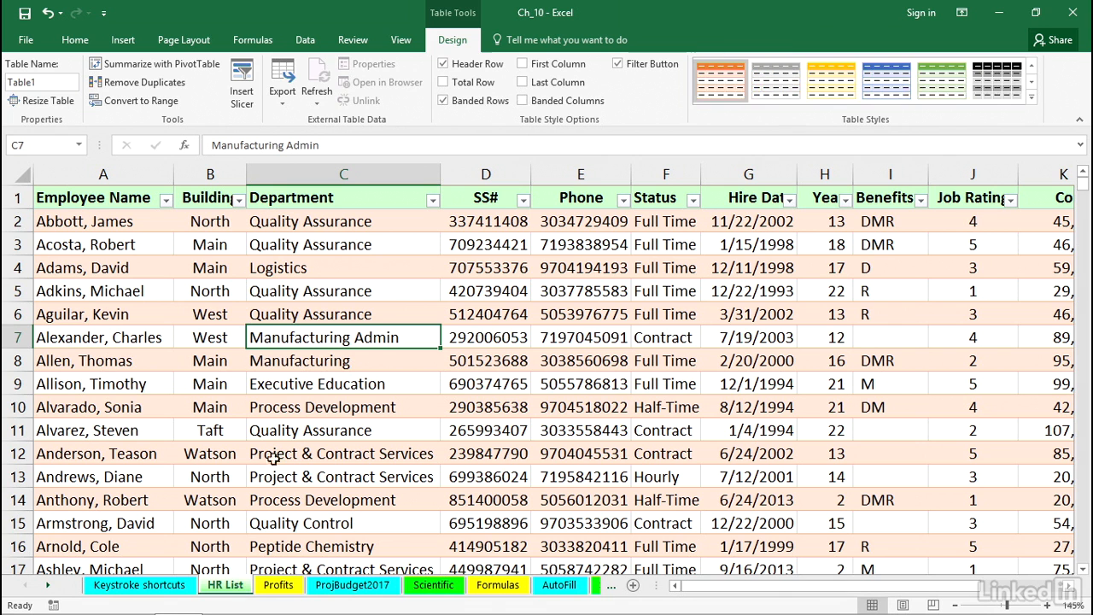
click(326, 268)
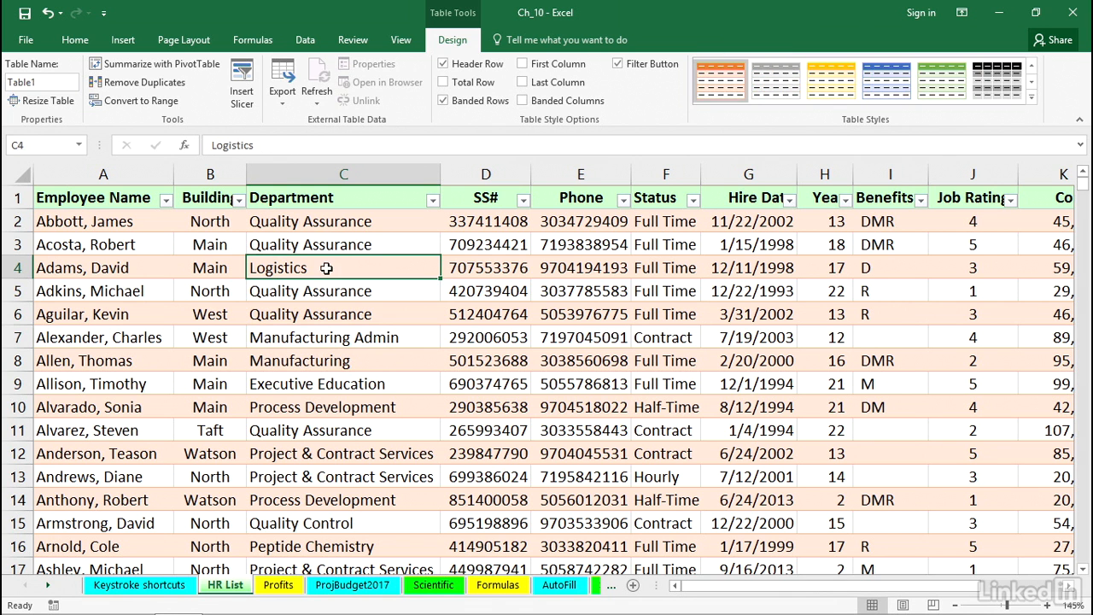